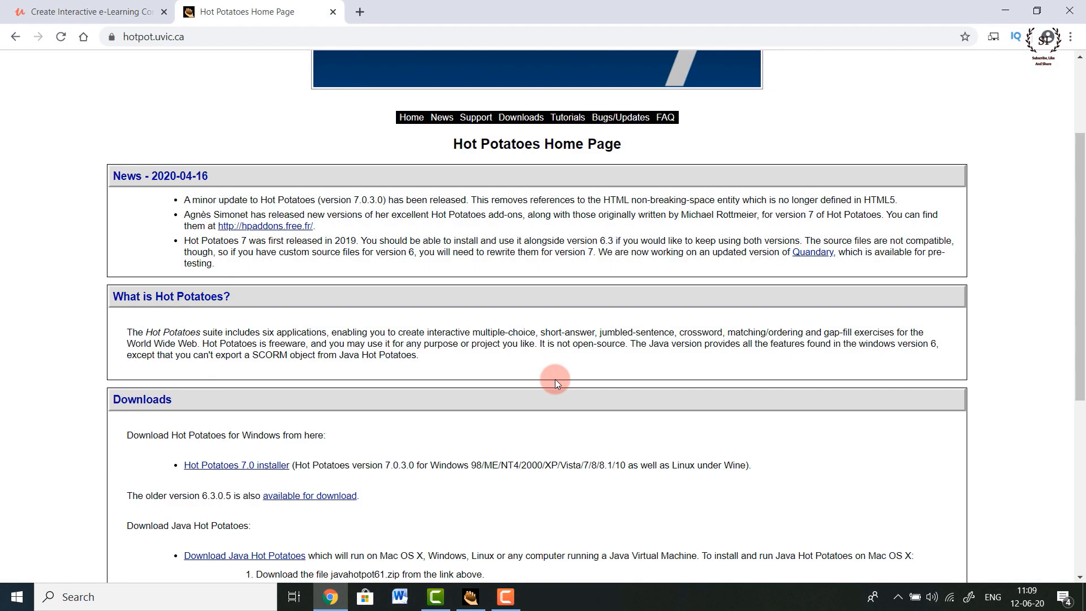
# Review the Hot Potatoes home page, from the version banner down to the Downloads section with the installer links
pyautogui.scroll(3, 509, 339)
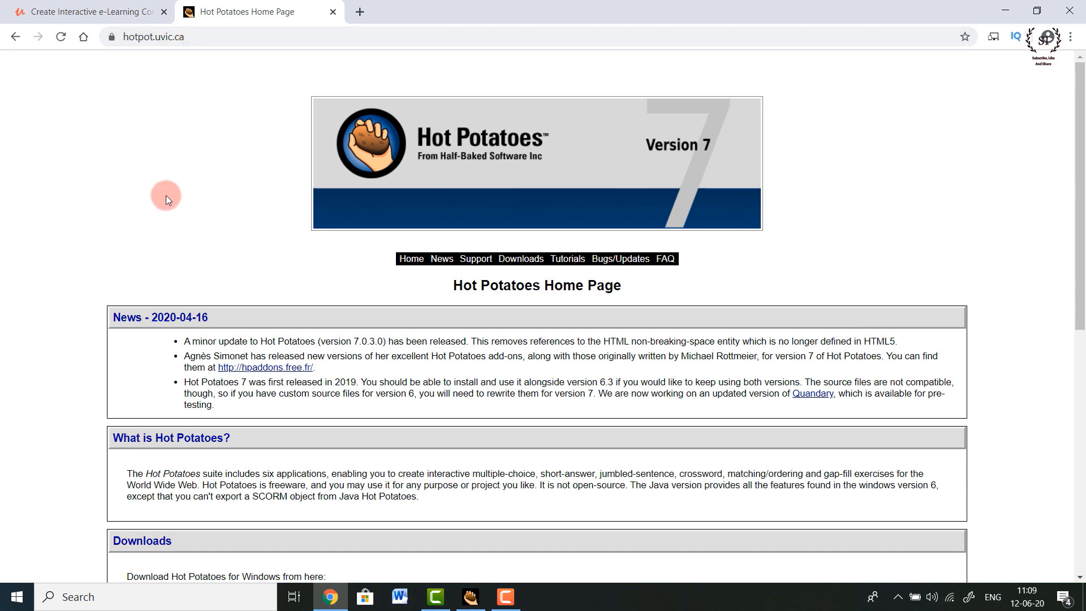
pyautogui.scroll(-6, 323, 242)
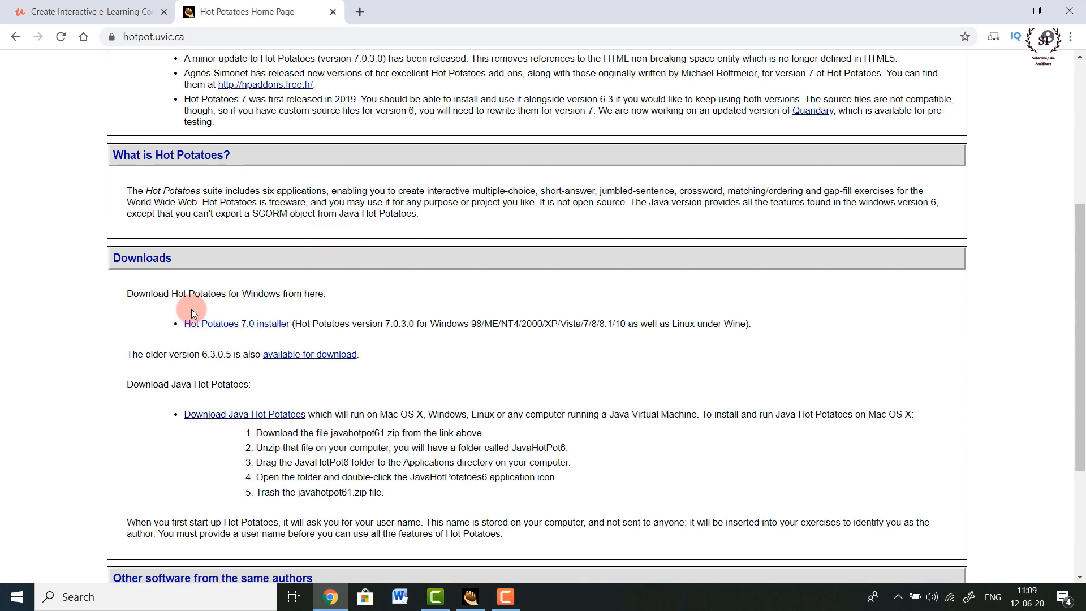
pyautogui.scroll(-2, 164, 249)
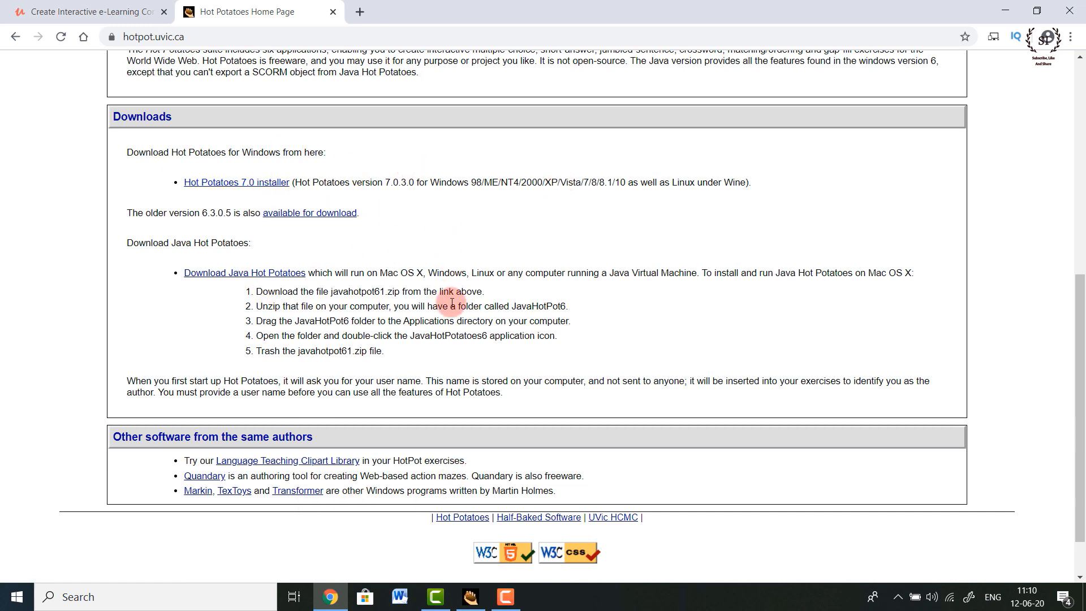
# Minimize the browser, reposition the Hot Potatoes launcher on the desktop and open the JQuiz editor from it
pyautogui.click(1036, 11)
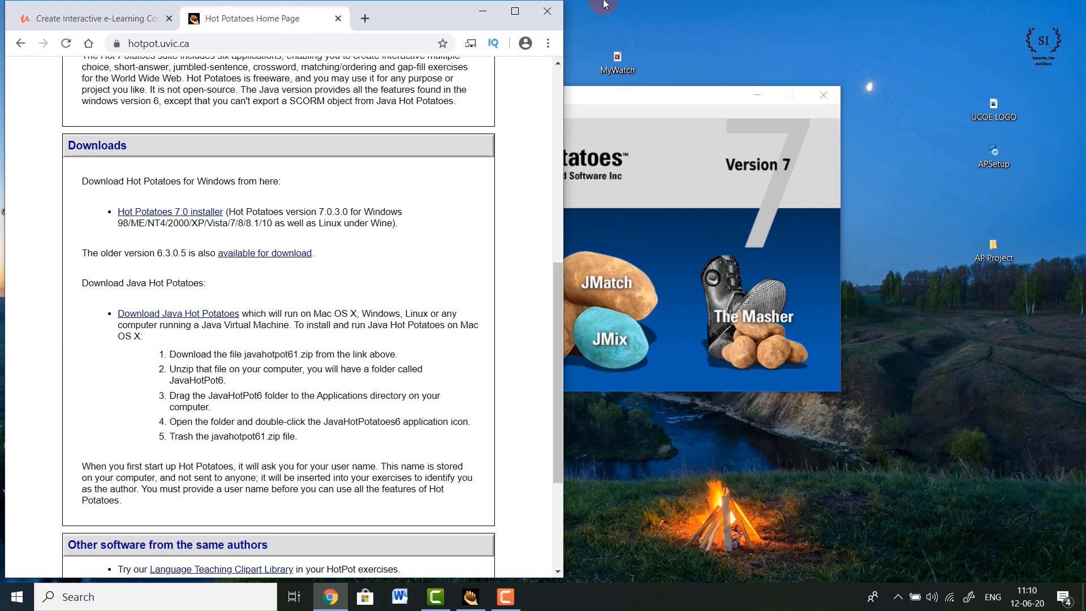
pyautogui.click(481, 11)
pyautogui.moveTo(674, 97); pyautogui.dragTo(557, 118)
pyautogui.moveTo(545, 32); pyautogui.dragTo(650, 73)
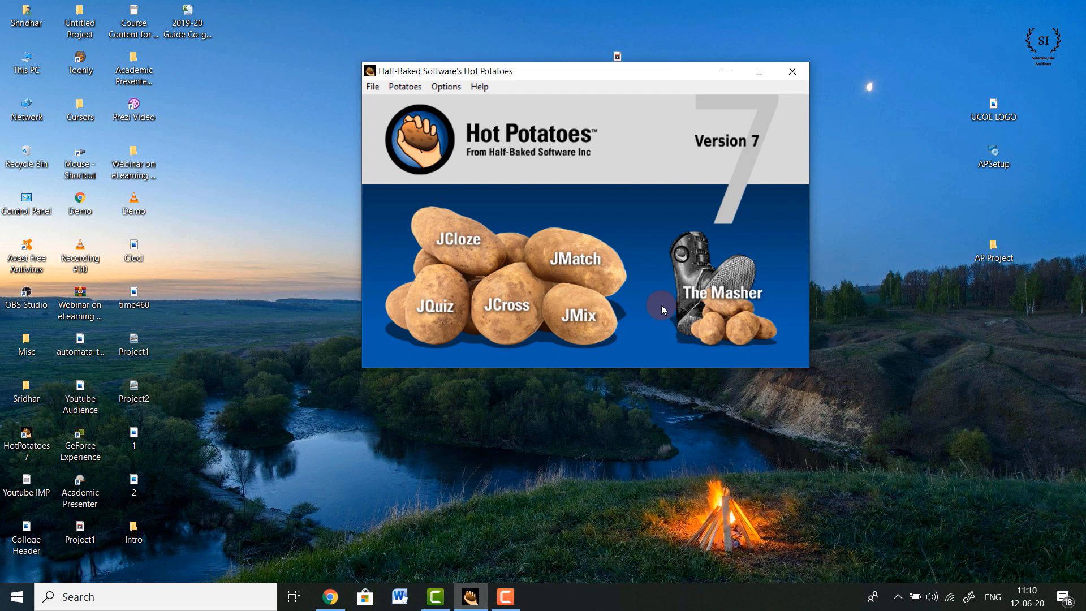
pyautogui.click(437, 315)
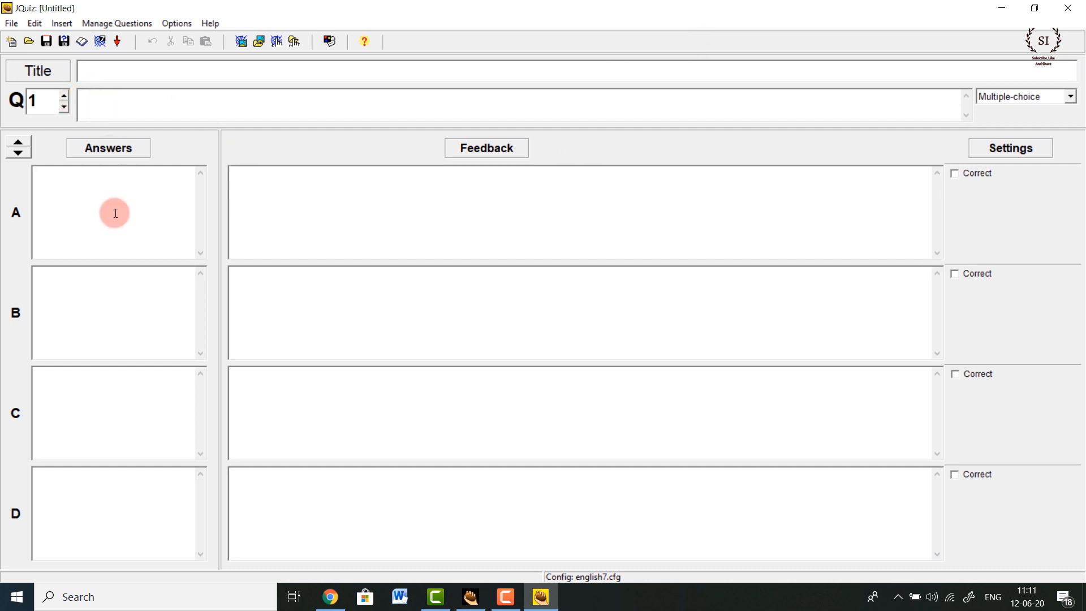
pyautogui.click(107, 284)
pyautogui.click(156, 396)
pyautogui.click(116, 509)
pyautogui.click(297, 198)
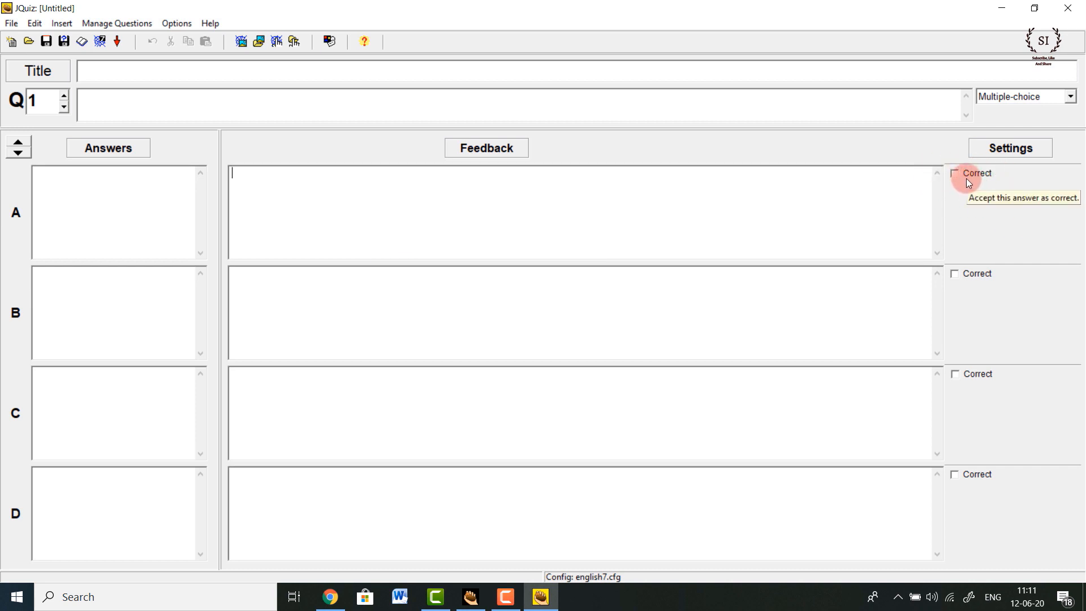
# Enter "What is the Capital of India?" as the text of question 1
pyautogui.click(292, 94)
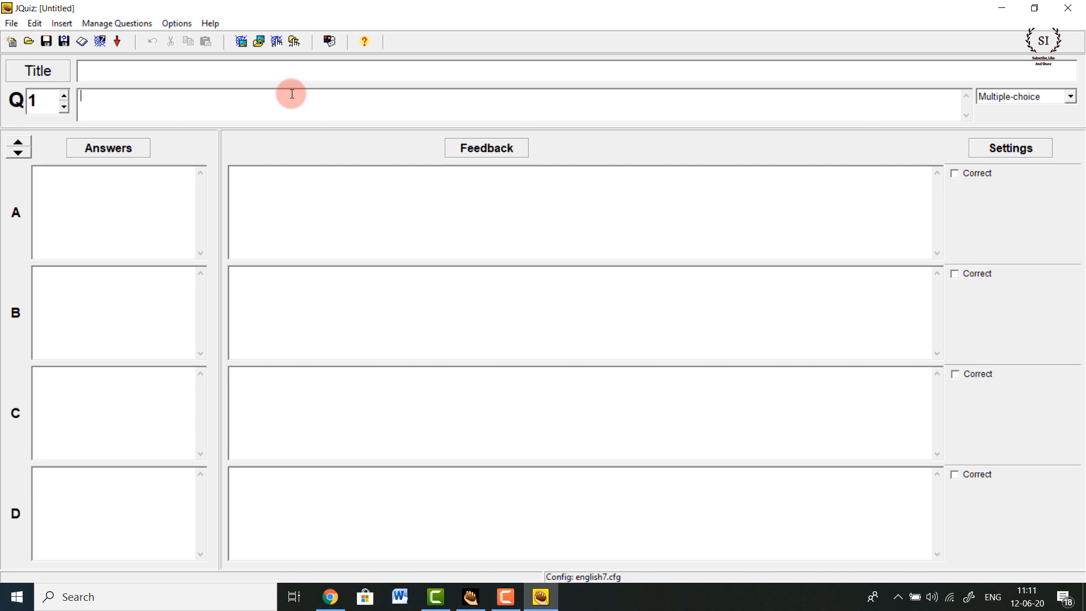
pyautogui.write('What is the Capital of In')
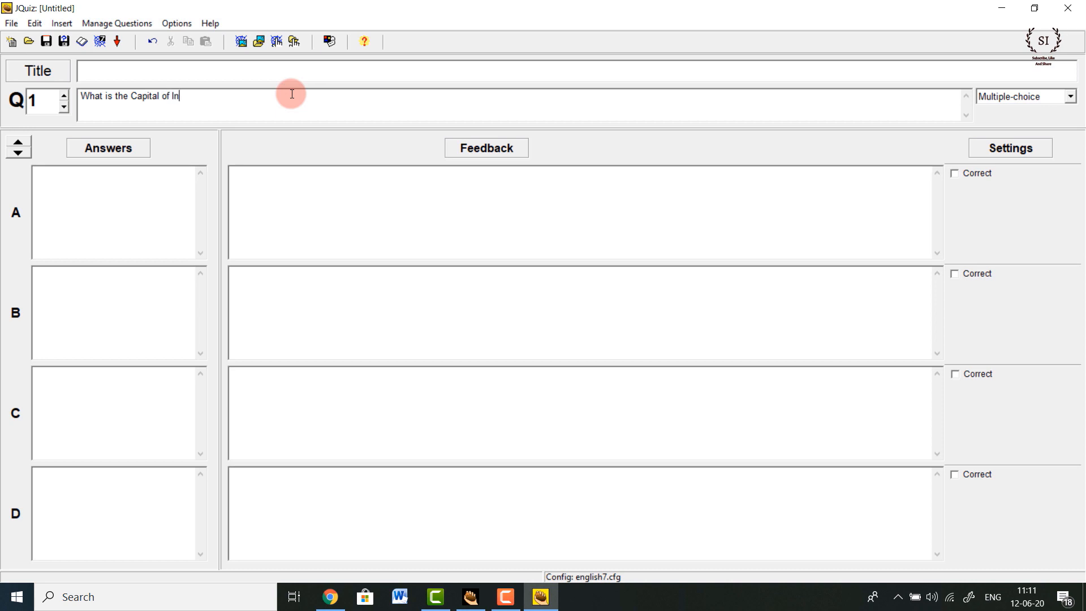
pyautogui.write('dia?')
# Fill in answers A to D of question 1 with New Delhi, Mumbai, Nagpur and Kolkata
pyautogui.click(124, 186)
pyautogui.write('New Delhi')
pyautogui.press('Tab')
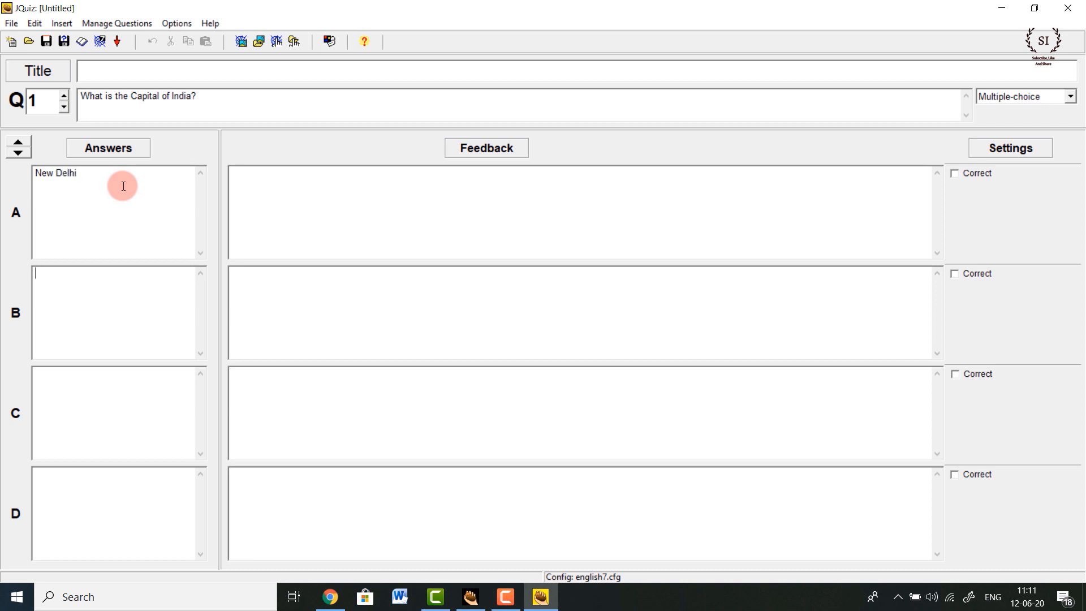
pyautogui.write('Mumbai')
pyautogui.press('BackSpace')
pyautogui.write('i')
pyautogui.press('Tab')
pyautogui.write('Nagpur')
pyautogui.press('Tab')
pyautogui.write('Kolkata')
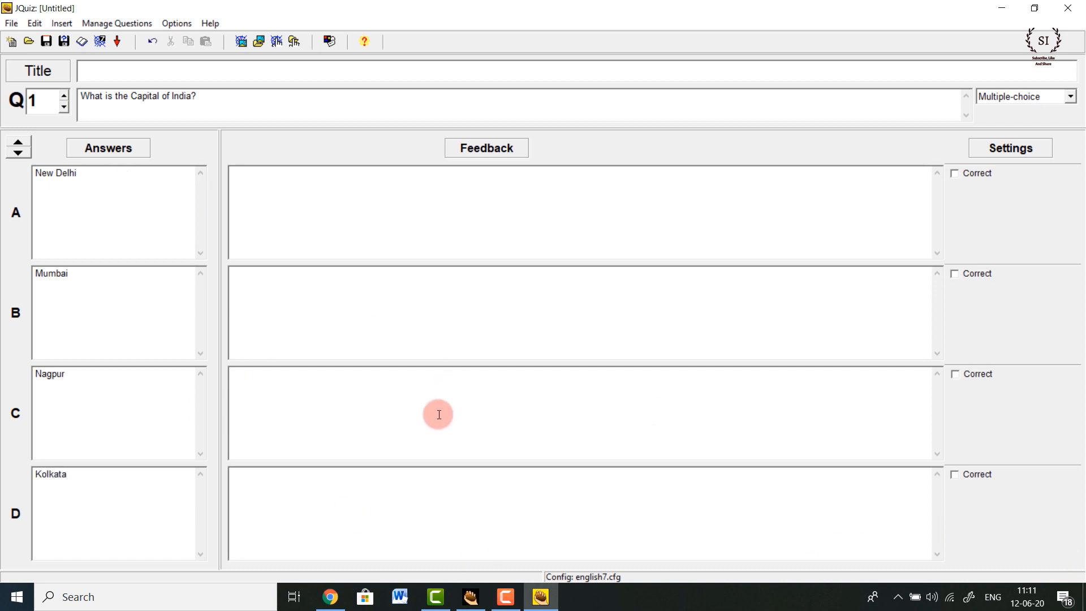
# Examine the additional answer slots beyond D in question 1 and return to answers A to D
pyautogui.click(19, 156)
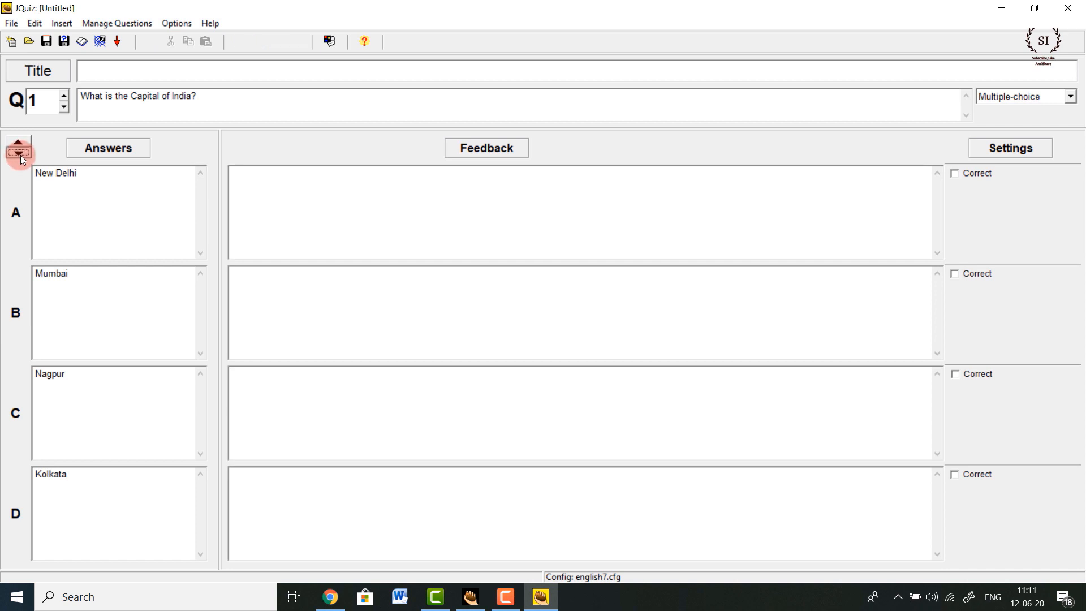
pyautogui.click(18, 153)
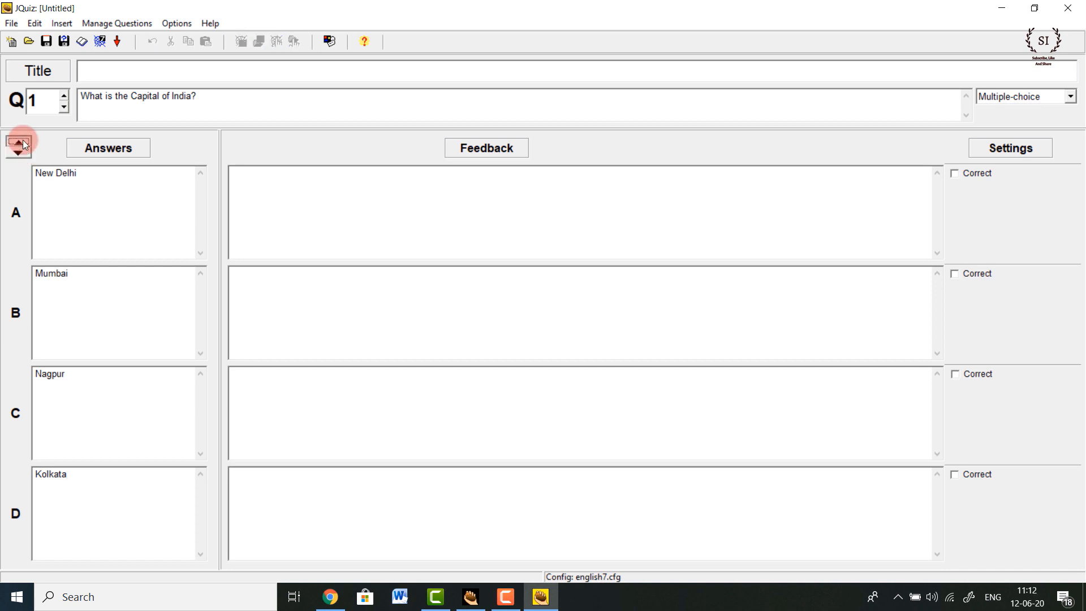
pyautogui.click(69, 340)
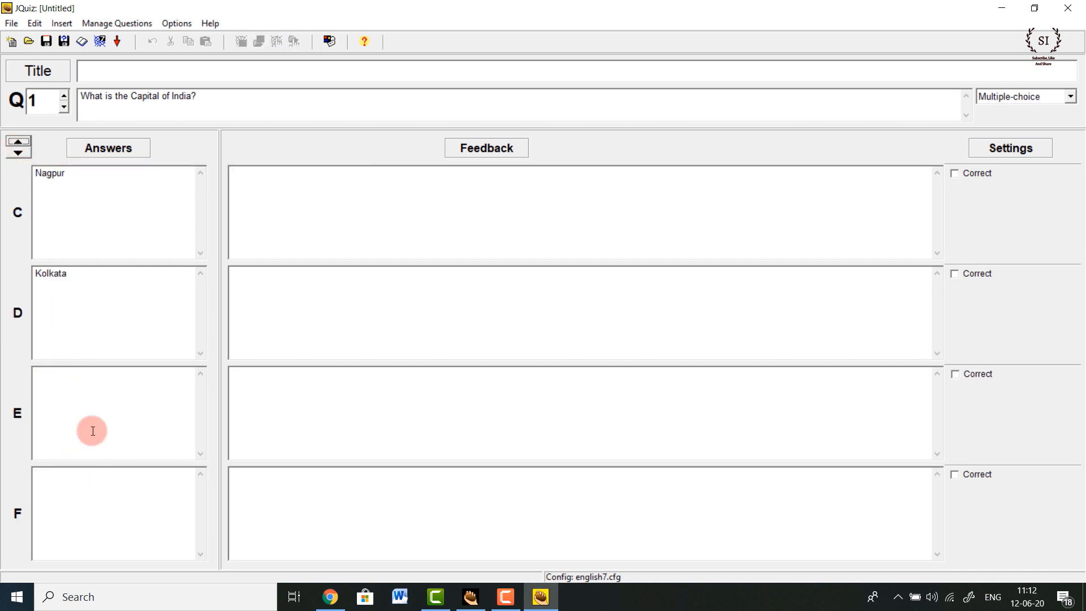
pyautogui.click(19, 154)
pyautogui.click(19, 154)
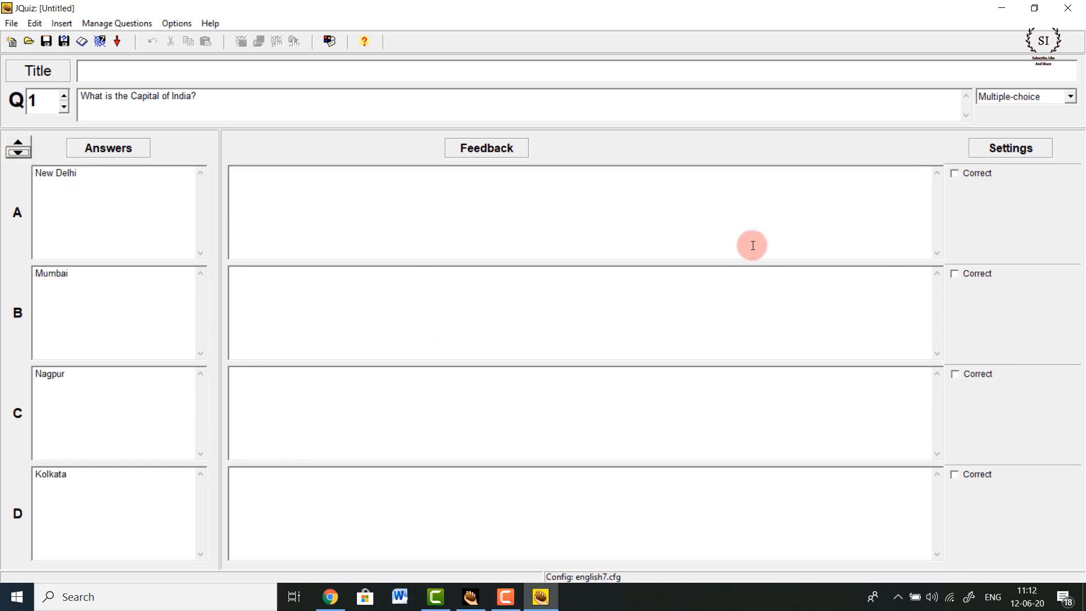
# Mark New Delhi as the correct answer and keep Multiple-choice as the type of question 1
pyautogui.click(955, 174)
pyautogui.click(1071, 98)
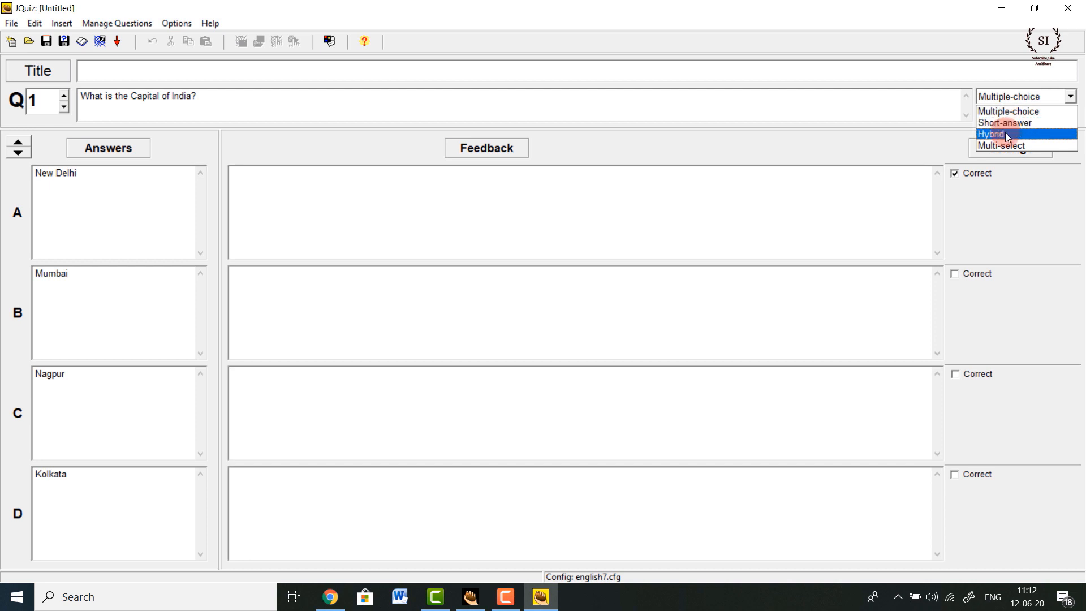
pyautogui.click(1023, 119)
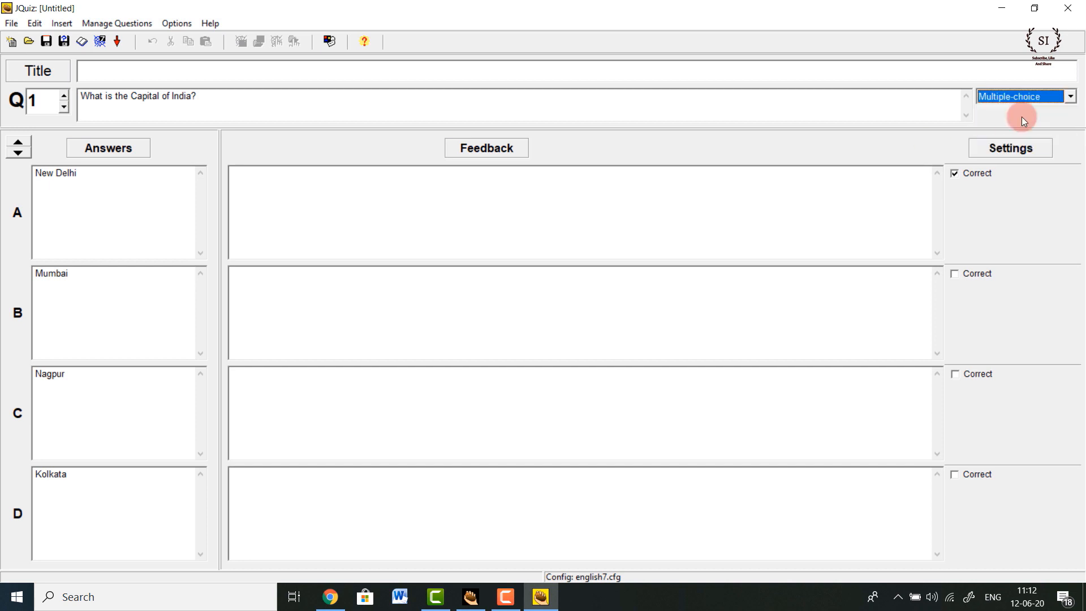
# Add question 2 as a Short-answer question with the text "What is the GDP of India ?"
pyautogui.click(64, 96)
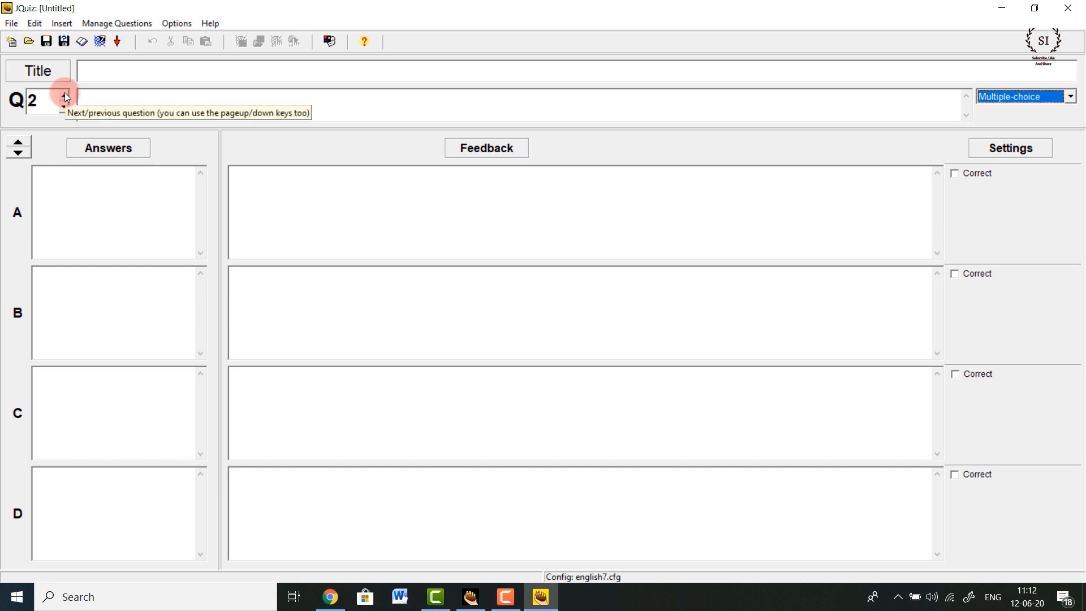
pyautogui.click(106, 97)
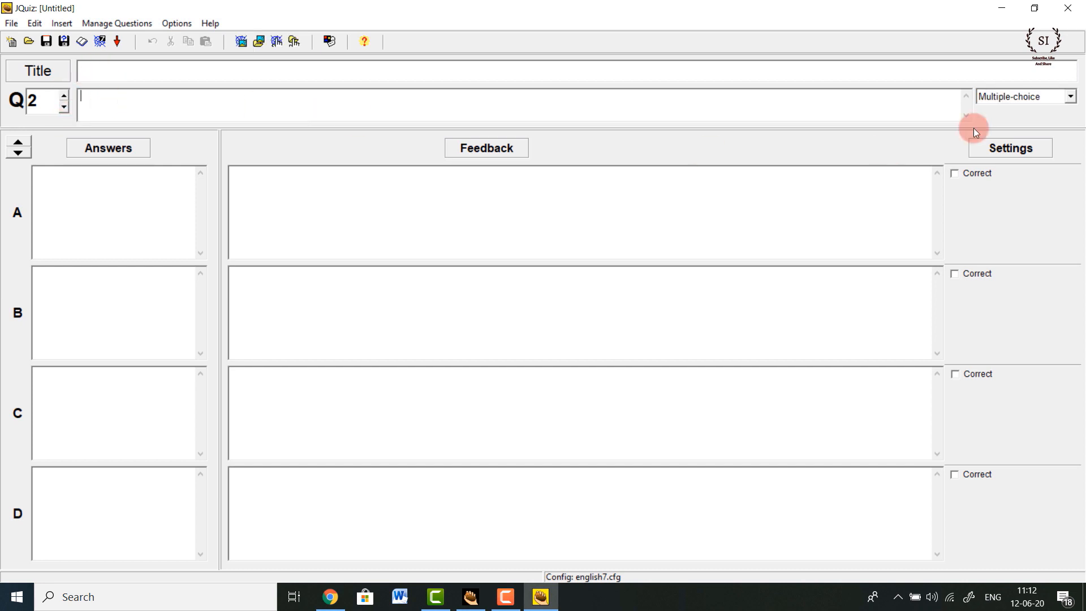
pyautogui.click(1025, 99)
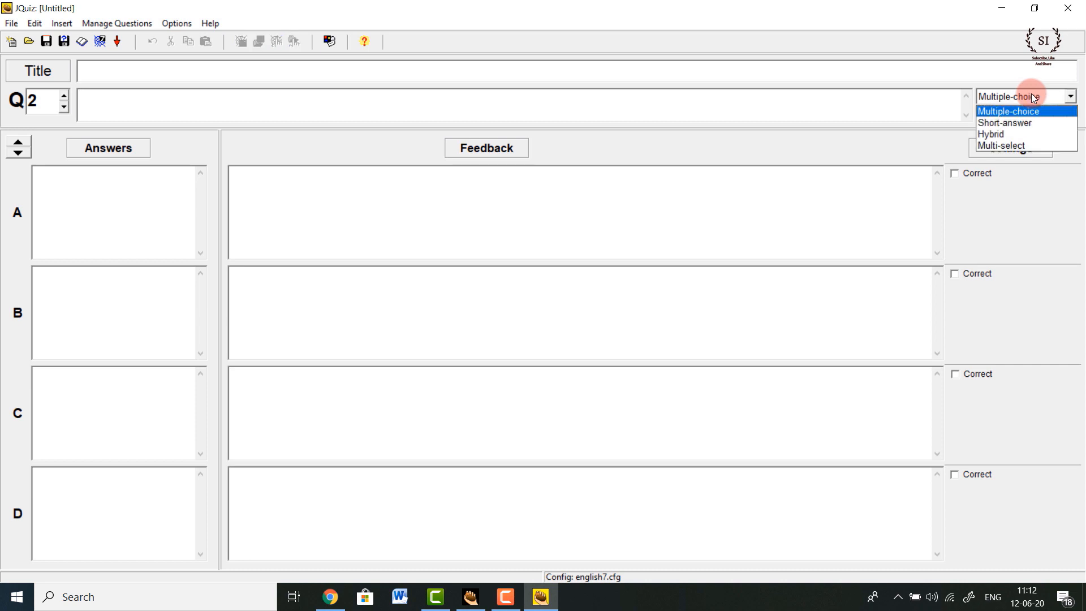
pyautogui.click(1027, 123)
pyautogui.click(270, 109)
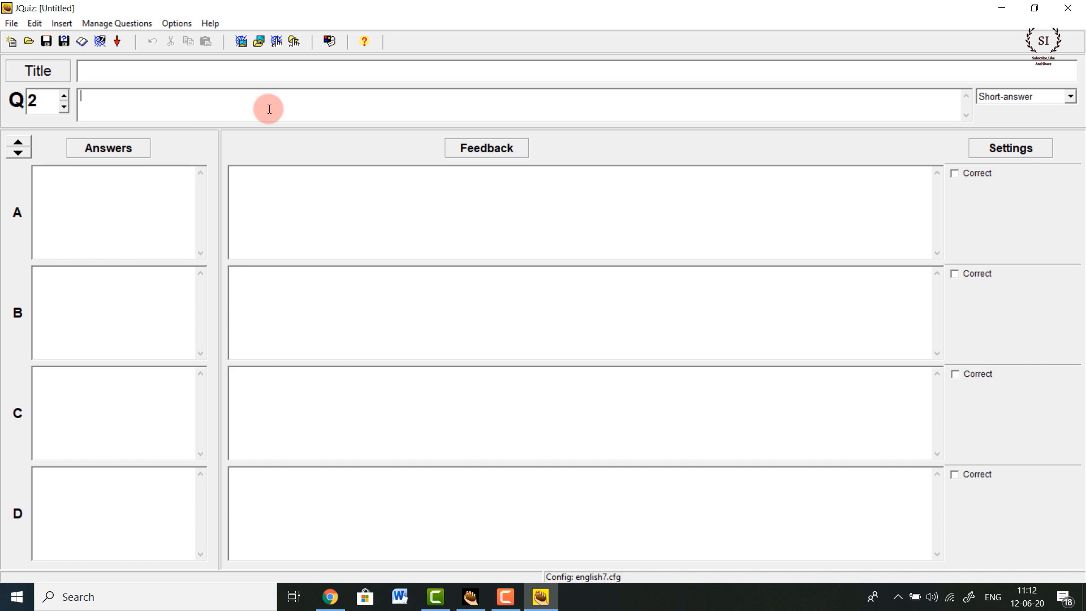
pyautogui.write('What is the GDP of Indi')
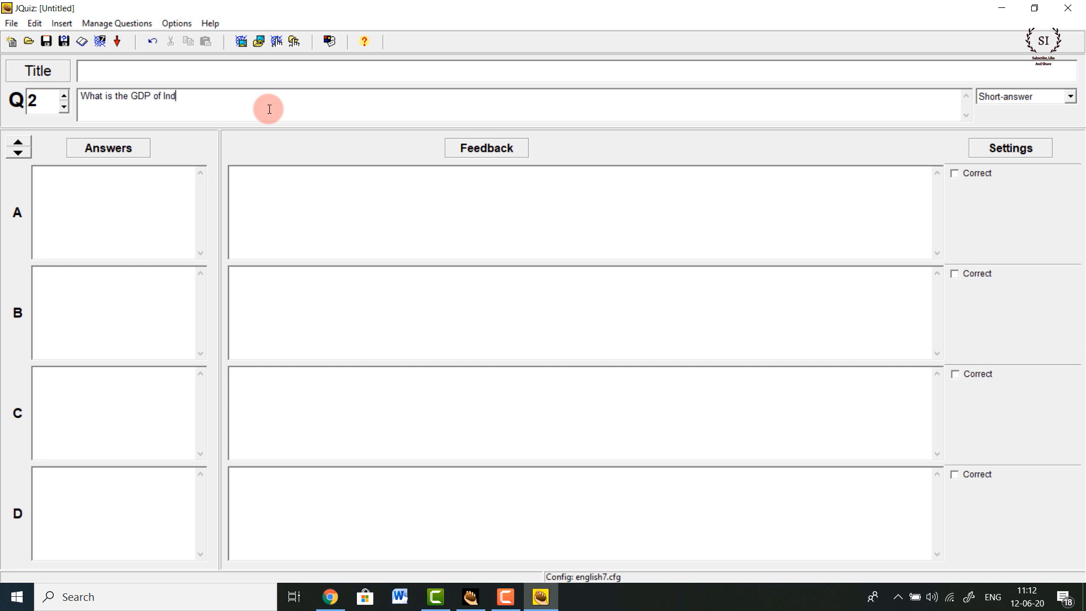
pyautogui.write('a ?')
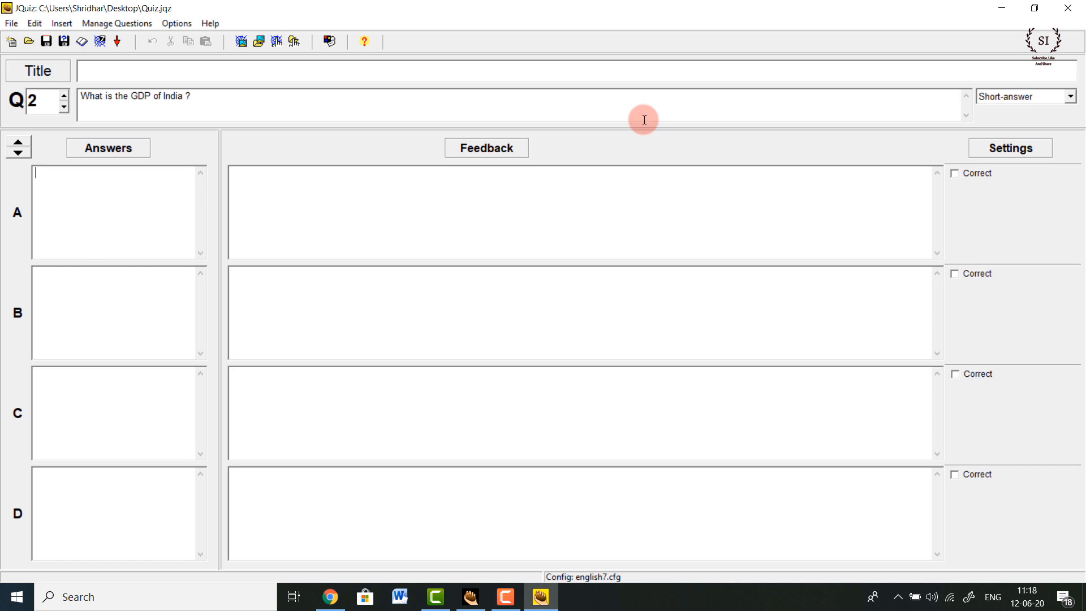
# Fill in the four answers of question 2 with "<3", "3-4", "4-5" and "5 or above"
pyautogui.write('<3')
pyautogui.press('BackSpace')
pyautogui.write('3')
pyautogui.press('Tab')
pyautogui.write('>')
pyautogui.press('BackSpace')
pyautogui.write('3-4')
pyautogui.press('Tab')
pyautogui.write('4-5')
pyautogui.press('Tab')
pyautogui.write('5')
pyautogui.press('BackSpace')
pyautogui.write('or above')
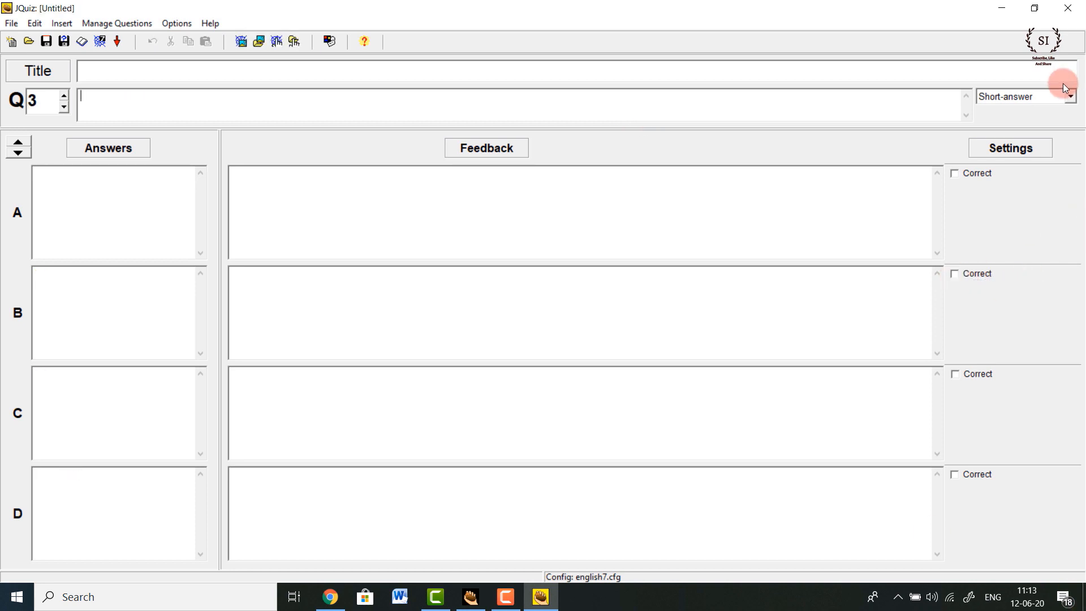
# Set question 3 to the Hybrid type and enter "What is the literacy of Delhi?" as its text
pyautogui.click(1067, 96)
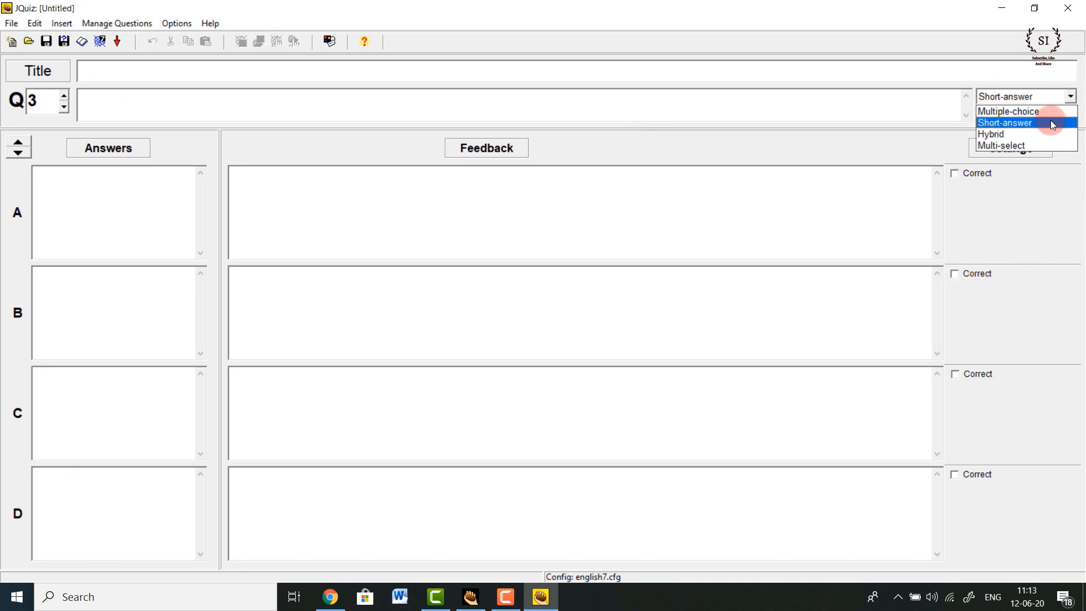
pyautogui.click(1049, 135)
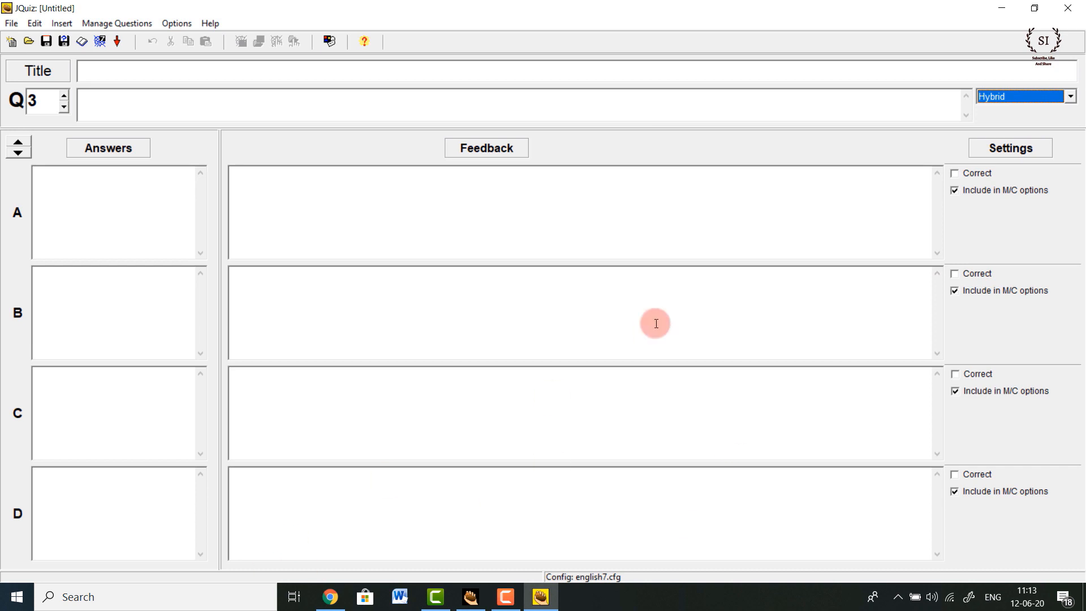
pyautogui.click(301, 99)
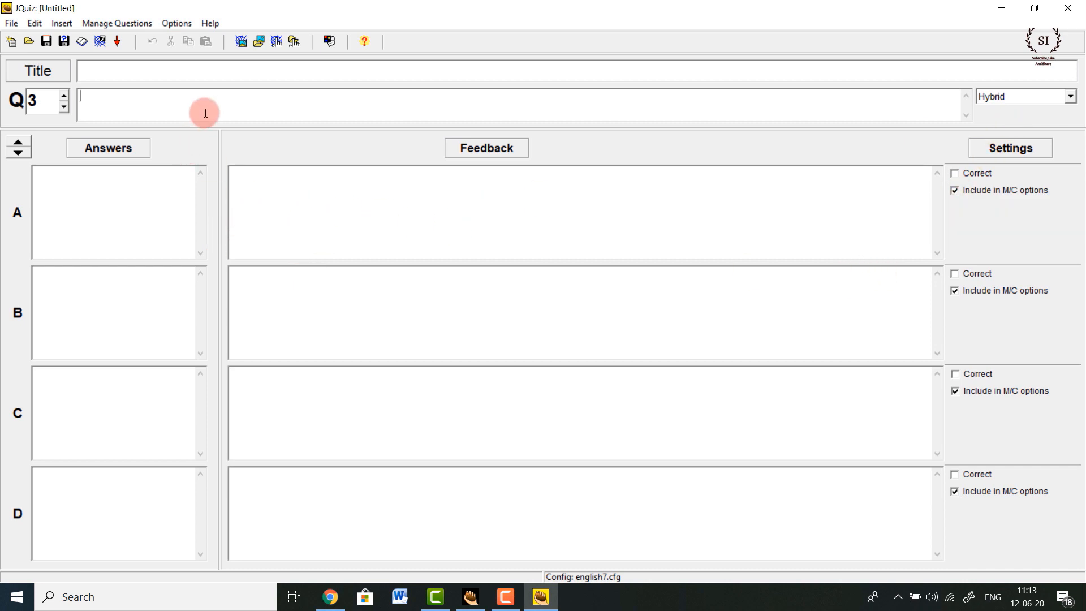
pyautogui.write('What is')
pyautogui.write(' thr')
pyautogui.write('e ')
pyautogui.write('literacy o')
pyautogui.write('ff')
pyautogui.press('BackSpace')
pyautogui.press('BackSpace')
pyautogui.write('Delhi')
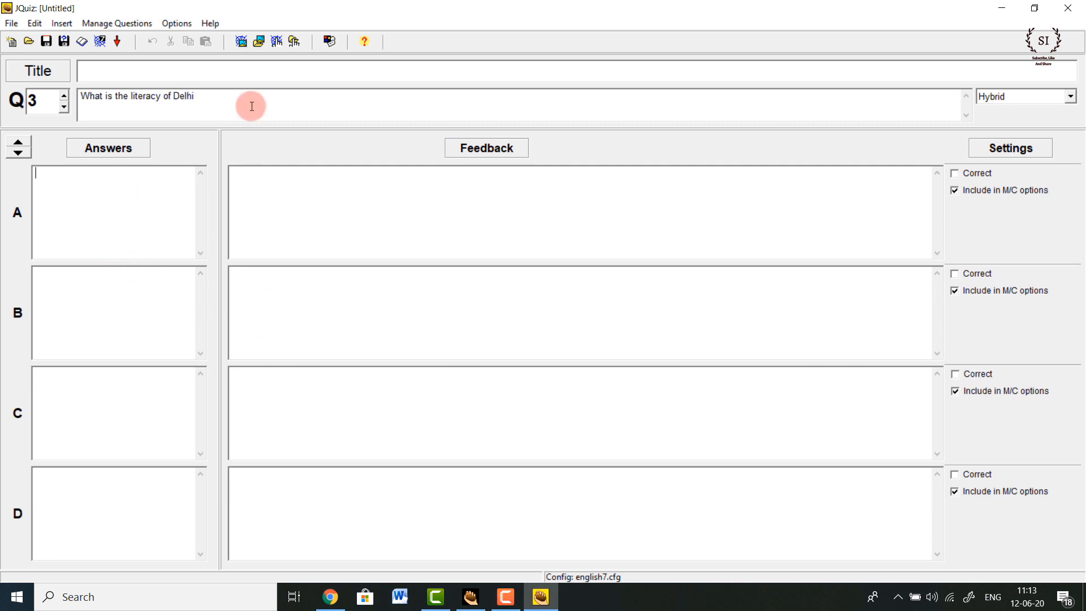
pyautogui.write('?')
# Fill in question 3's answers with "50-60%", "60-70%", "70-80%" and "80% above", and mark the last one as correct
pyautogui.click(81, 202)
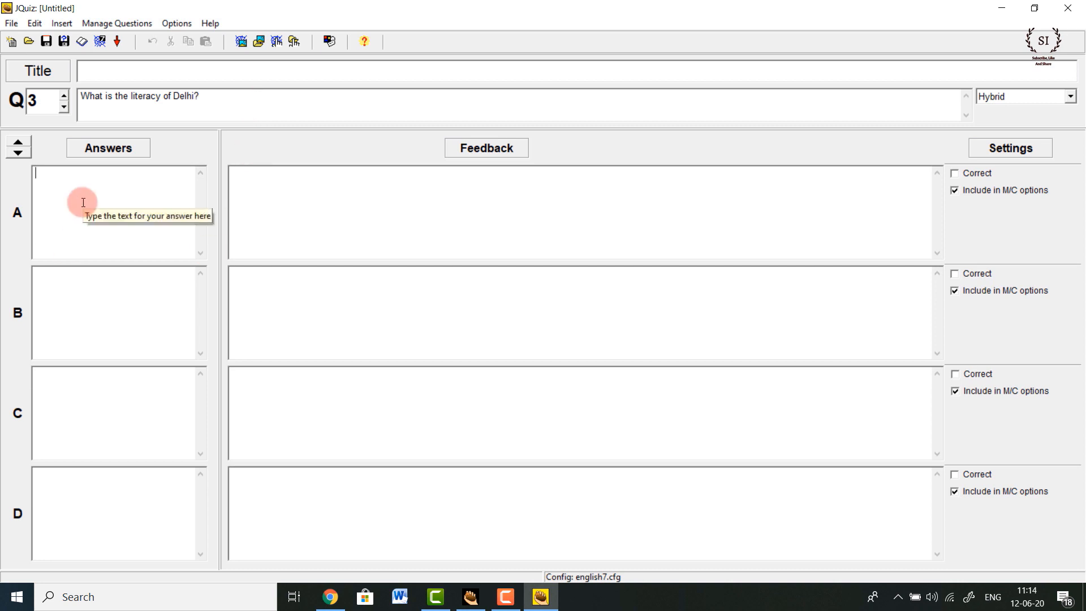
pyautogui.write('50')
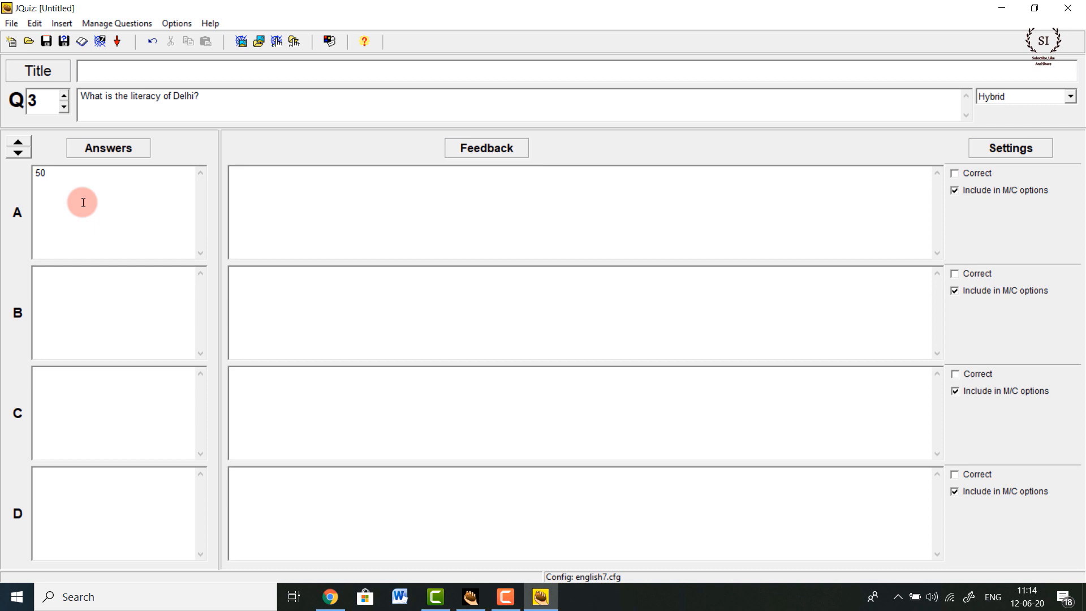
pyautogui.write('-60&')
pyautogui.press('Tab')
pyautogui.click(98, 176)
pyautogui.press('BackSpace')
pyautogui.write('%')
pyautogui.press('Tab')
pyautogui.write('60')
pyautogui.press('BackSpace')
pyautogui.write('0-70%')
pyautogui.press('Tab')
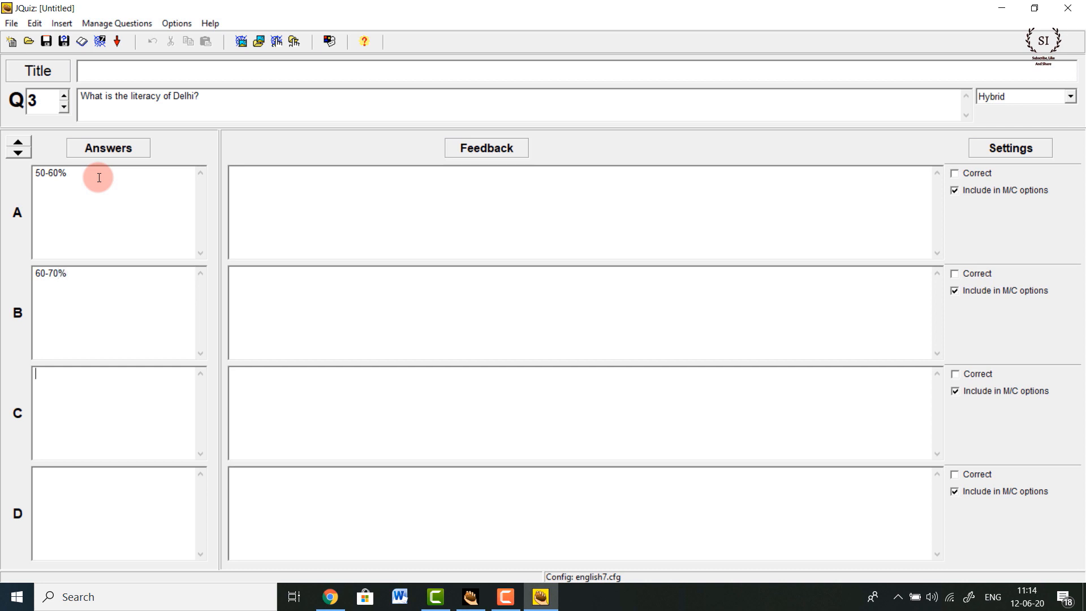
pyautogui.write('70-80%')
pyautogui.press('Tab')
pyautogui.write('80% above')
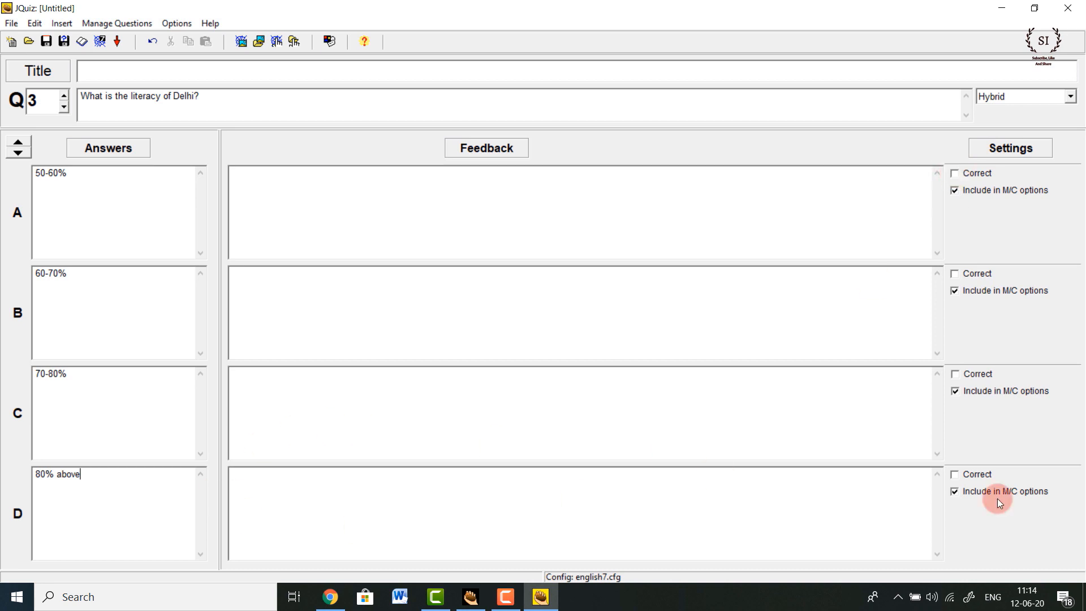
pyautogui.click(956, 475)
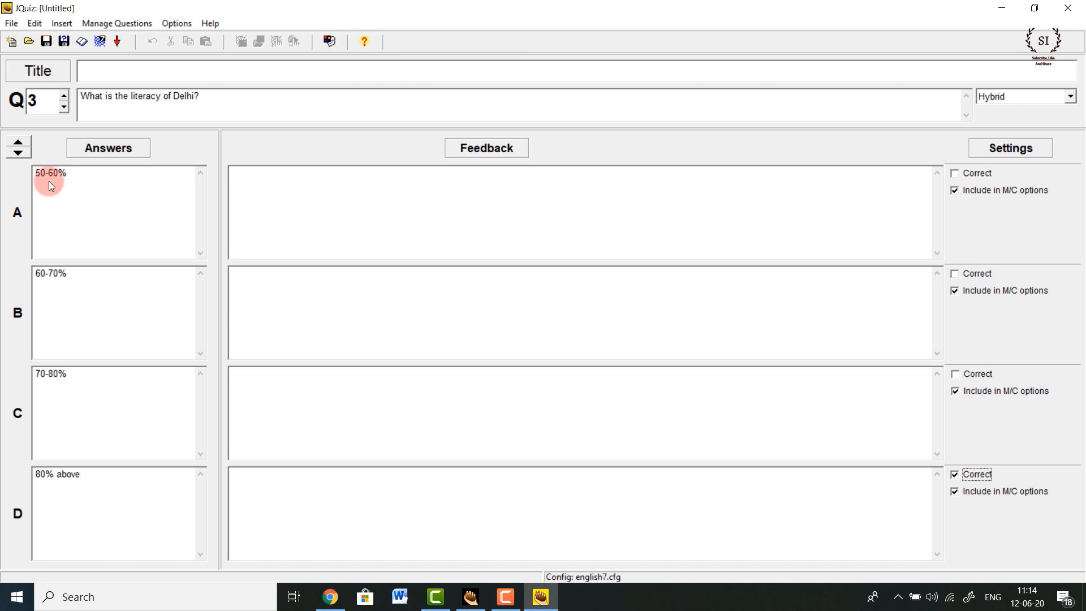
# Add question 4 as a Multi-select question with the text "These are the states belinging to India"
pyautogui.click(64, 95)
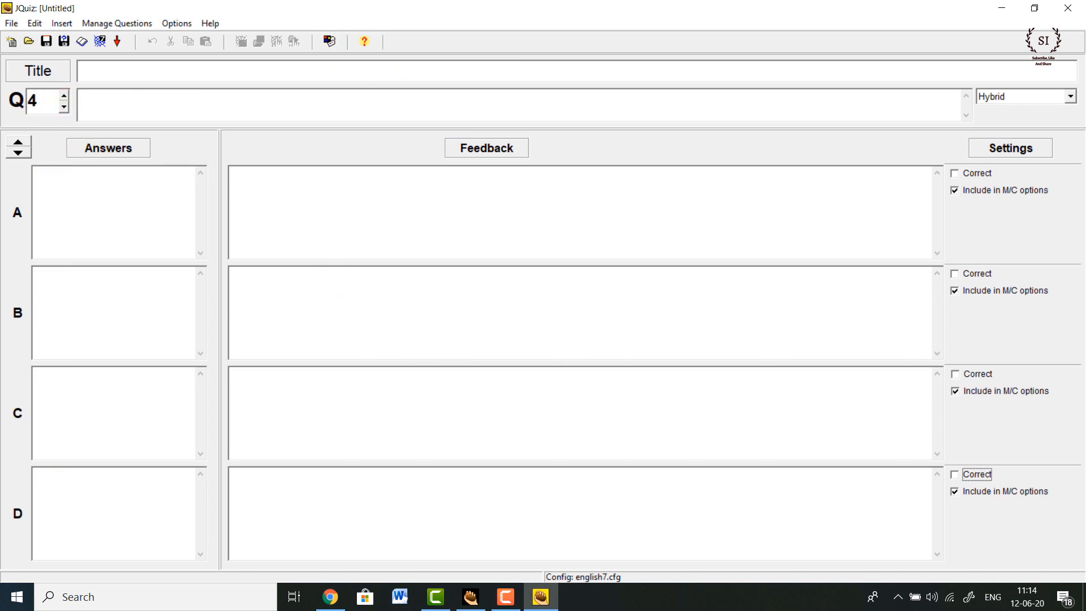
pyautogui.click(1066, 98)
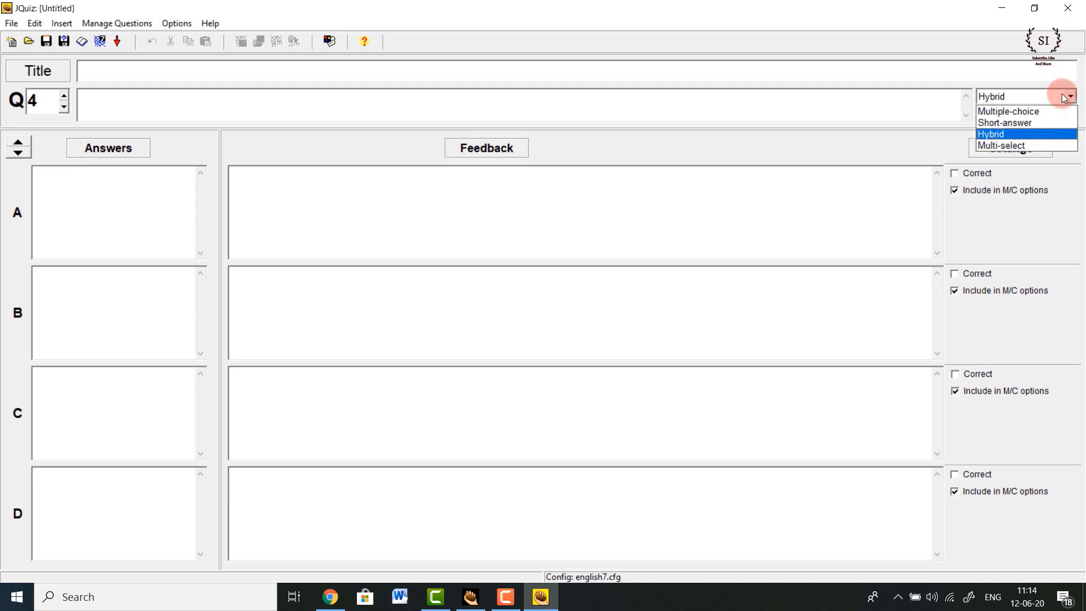
pyautogui.click(1030, 145)
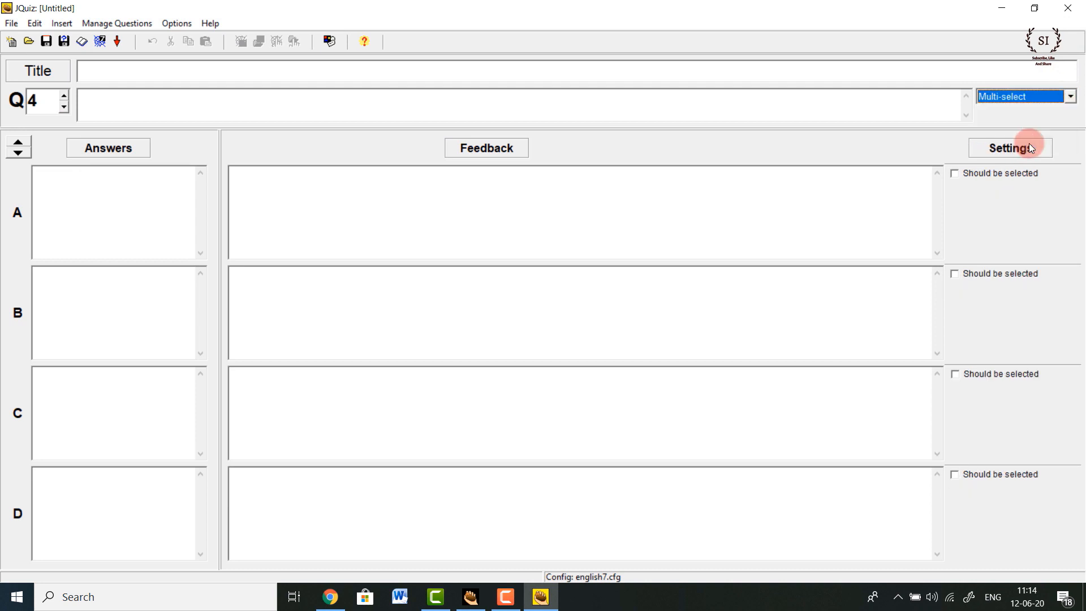
pyautogui.click(154, 111)
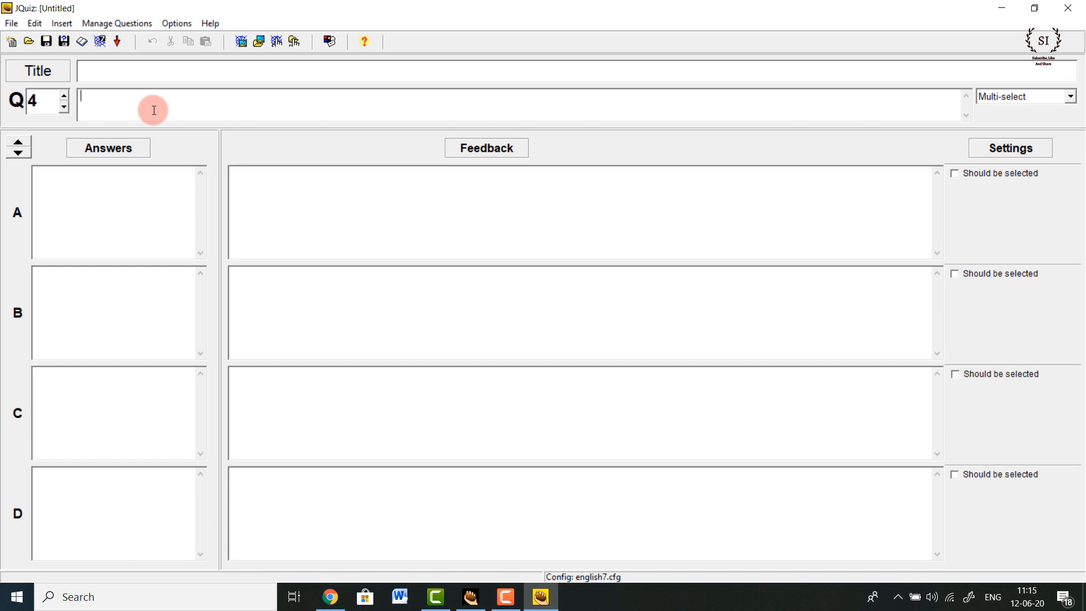
pyautogui.write('These are the state')
pyautogui.write('s belinging to India')
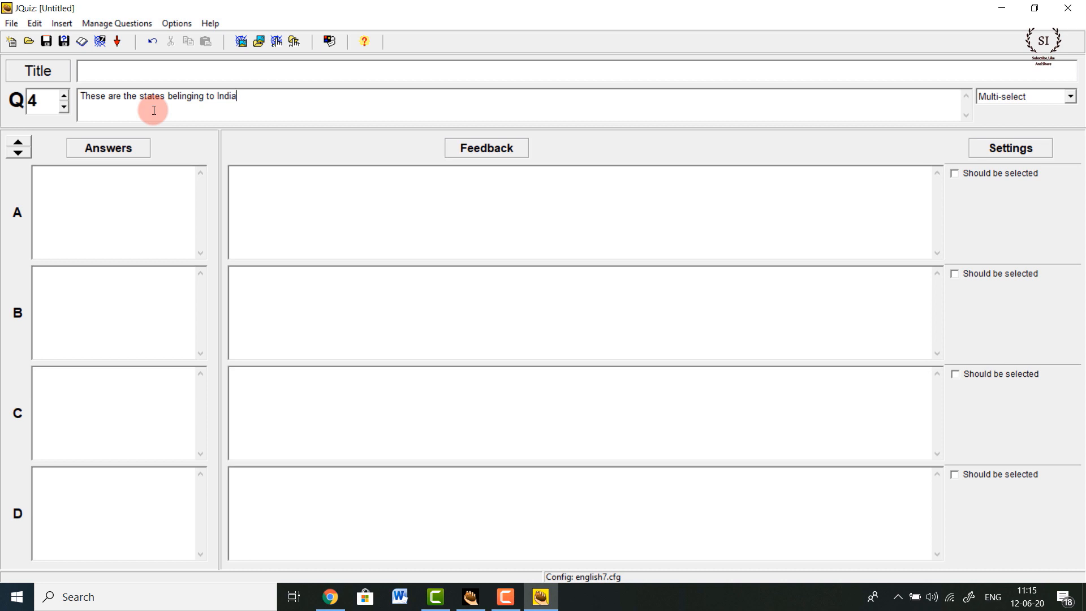
# Enter "Delhi" and "Raipur" as the first two answers of question 4
pyautogui.press('Tab')
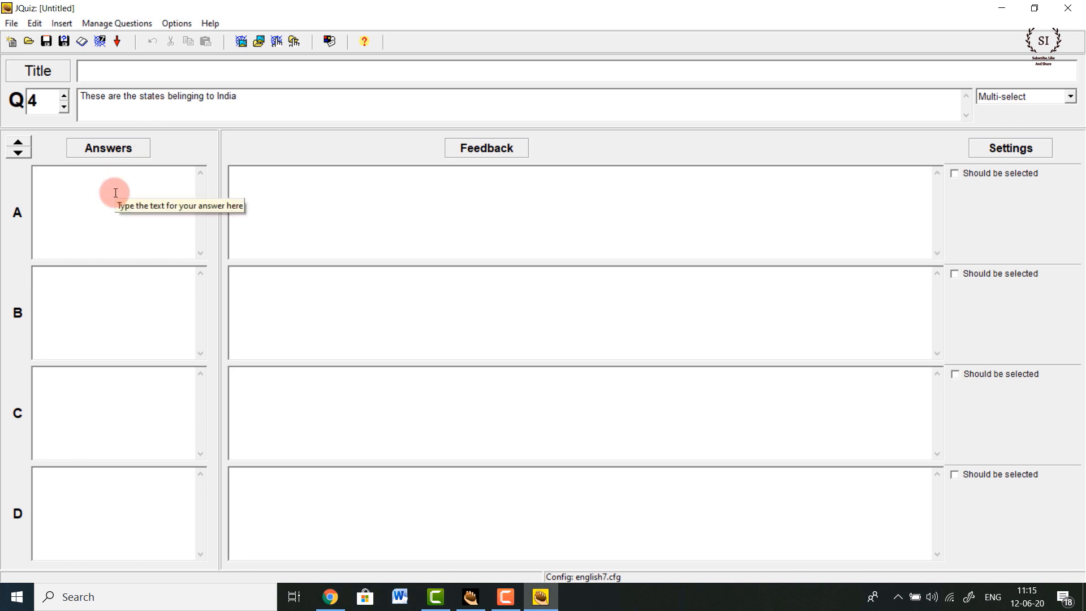
pyautogui.write('Delhi')
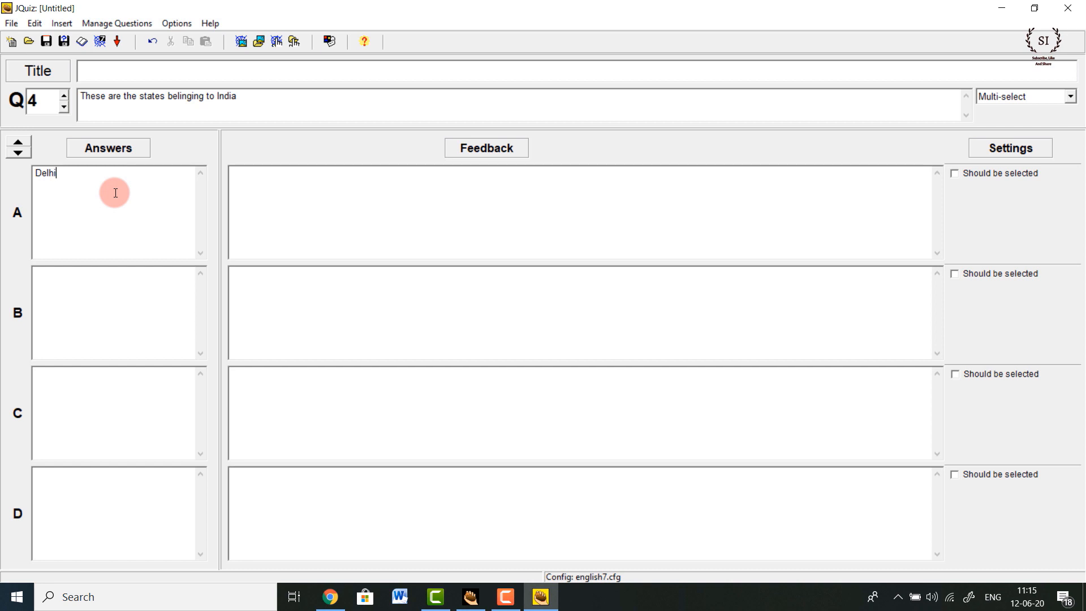
pyautogui.press('Tab')
pyautogui.write('Raipur')
pyautogui.press('Tab')
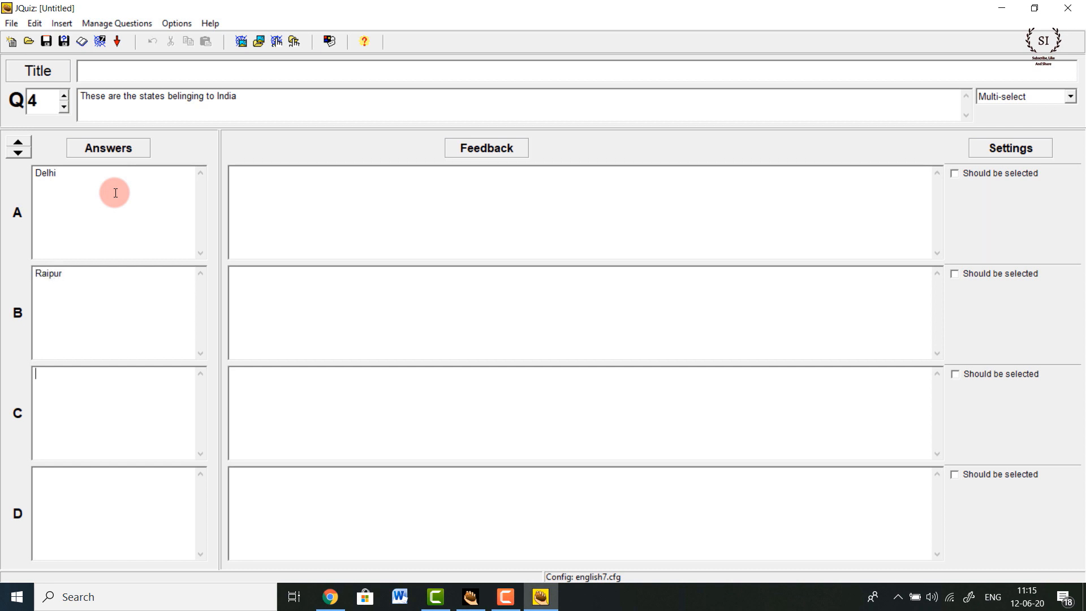
# Correct "belinging" to "belonging" in question 4's text and extend "states" to "states/cities"
pyautogui.click(179, 93)
pyautogui.press('Delete')
pyautogui.write('o')
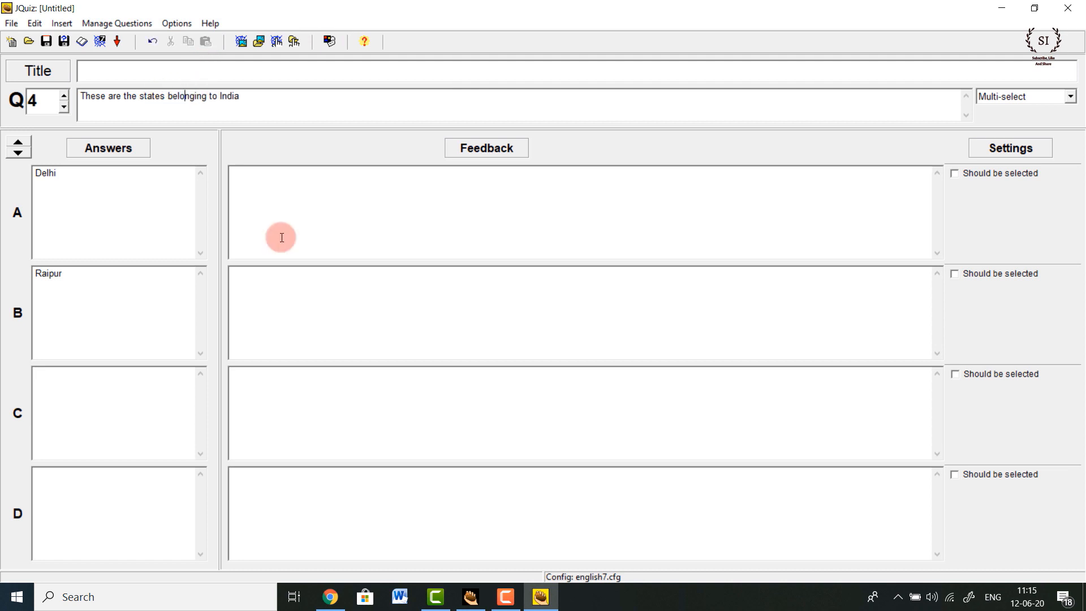
pyautogui.press('Left')
pyautogui.press('Left')
pyautogui.press('Left')
pyautogui.press('Left')
pyautogui.press('Left')
pyautogui.write('/cities')
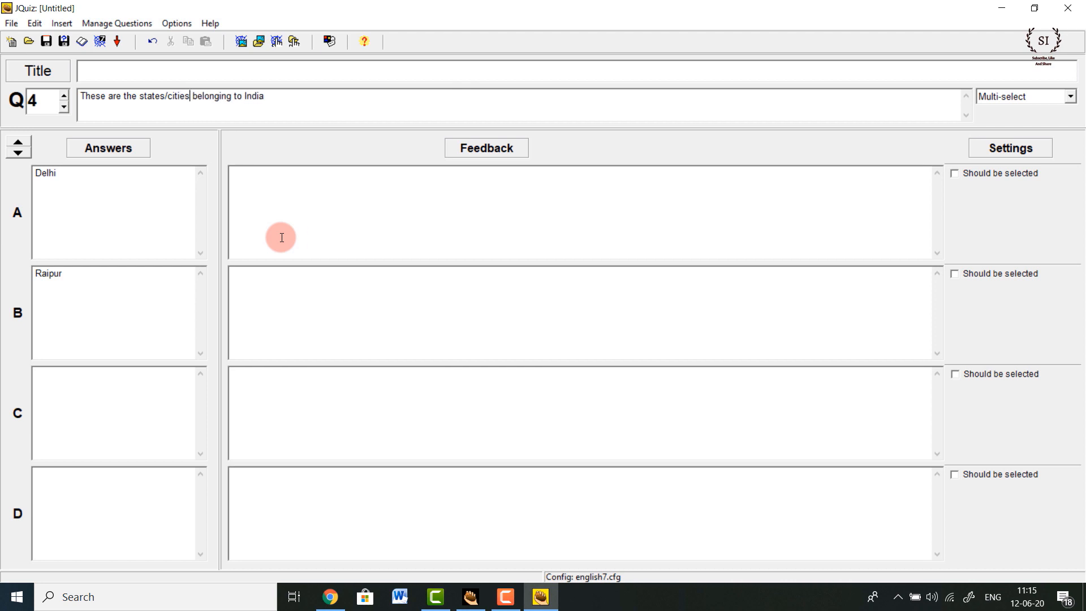
# Fill in answers C, D and E of question 4 with "Goa", "Kathmandu" and "Ladakh"
pyautogui.click(111, 392)
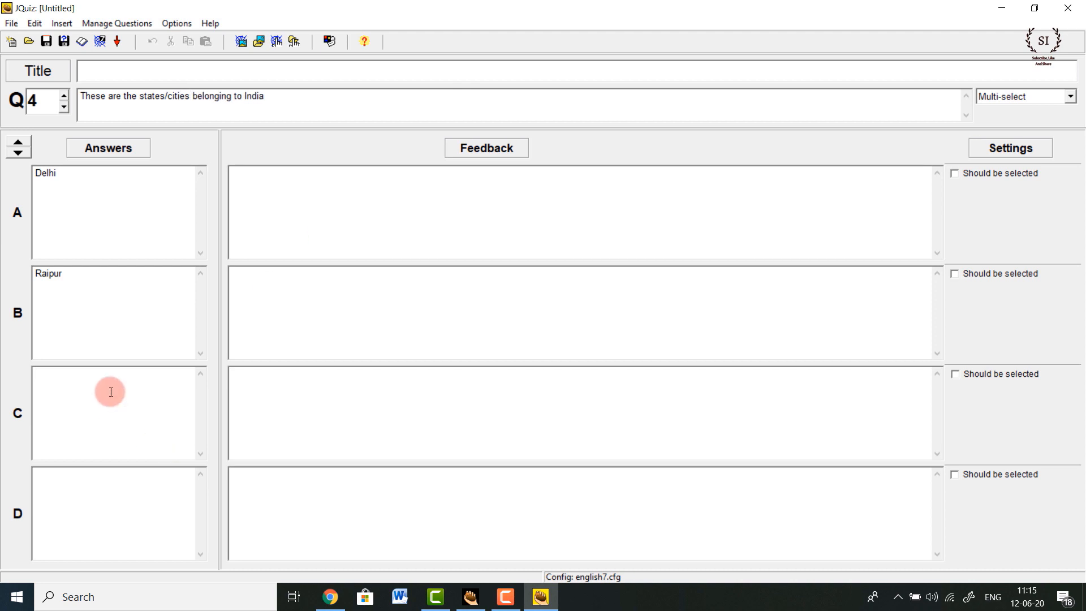
pyautogui.write('Goa')
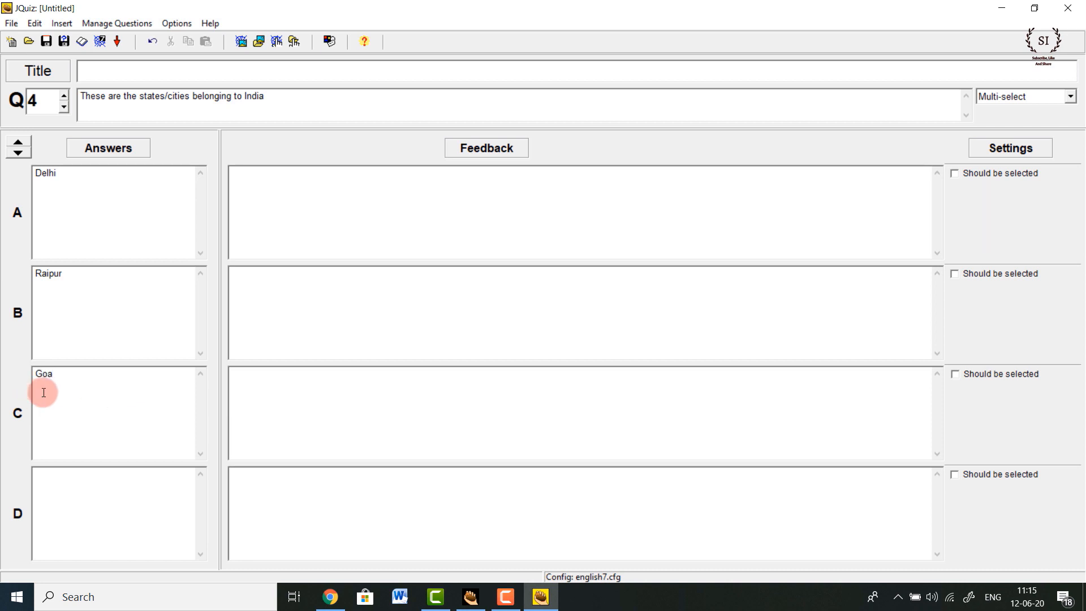
pyautogui.click(53, 509)
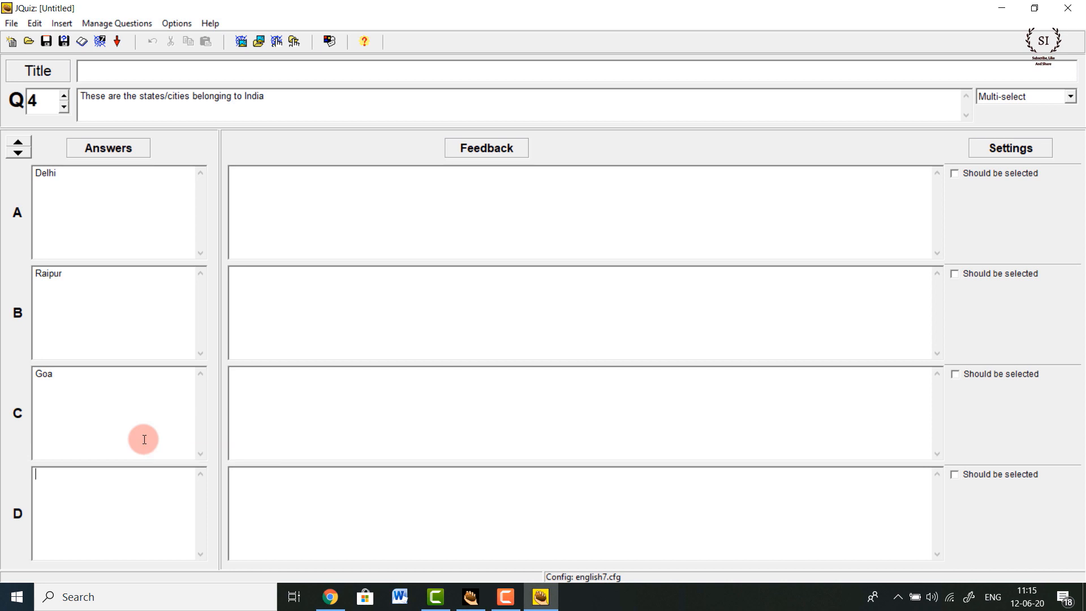
pyautogui.write('Kathmandu')
pyautogui.click(19, 150)
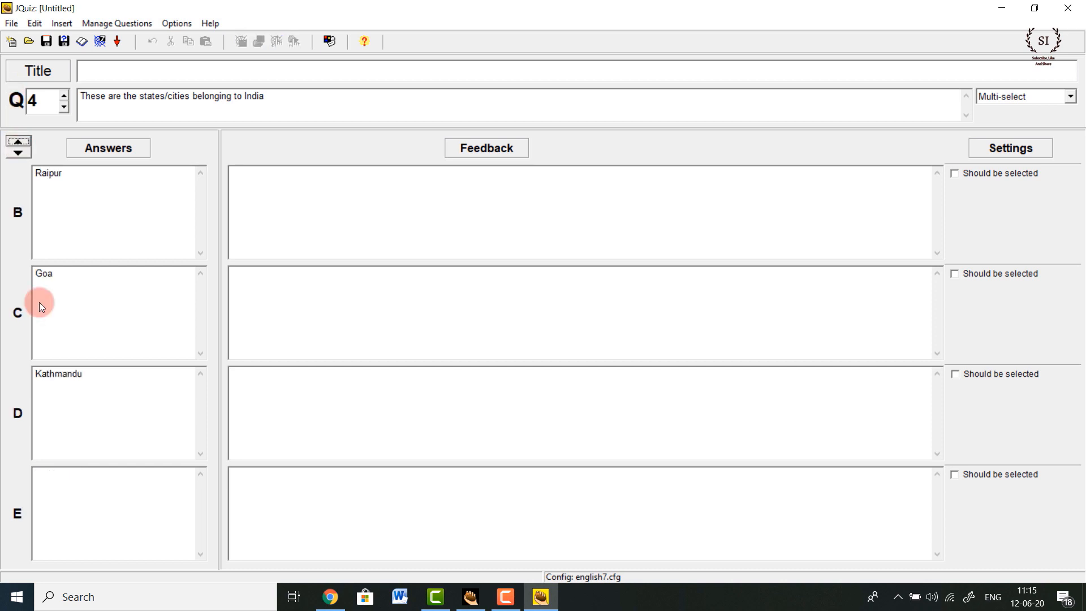
pyautogui.click(75, 477)
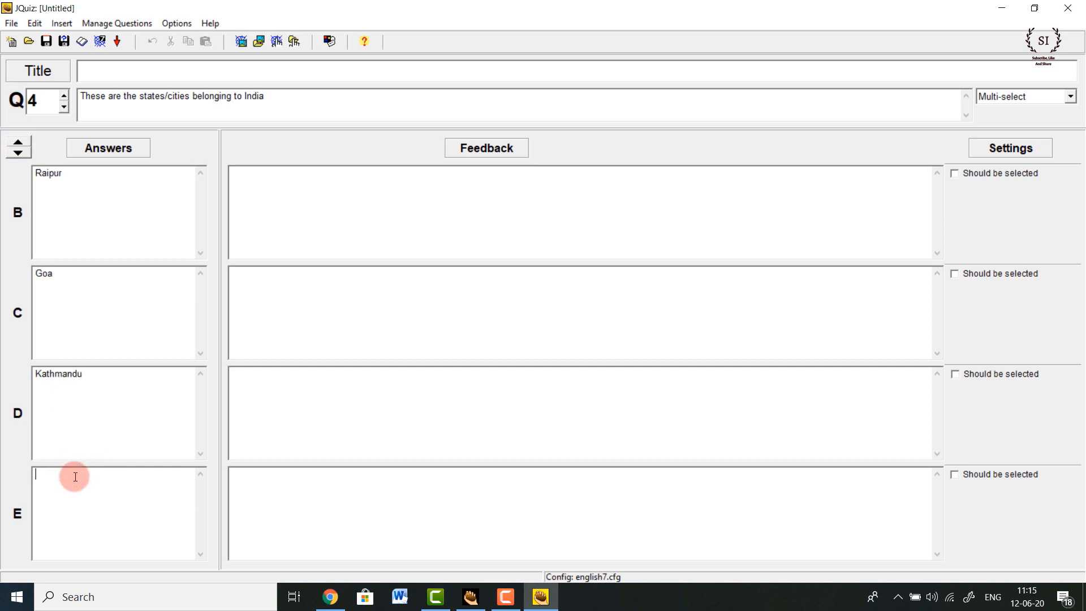
pyautogui.write('Ladakh')
# Mark Delhi, Raipur, Goa and Ladakh as answers that should be selected in question 4
pyautogui.click(21, 153)
pyautogui.doubleClick(20, 144)
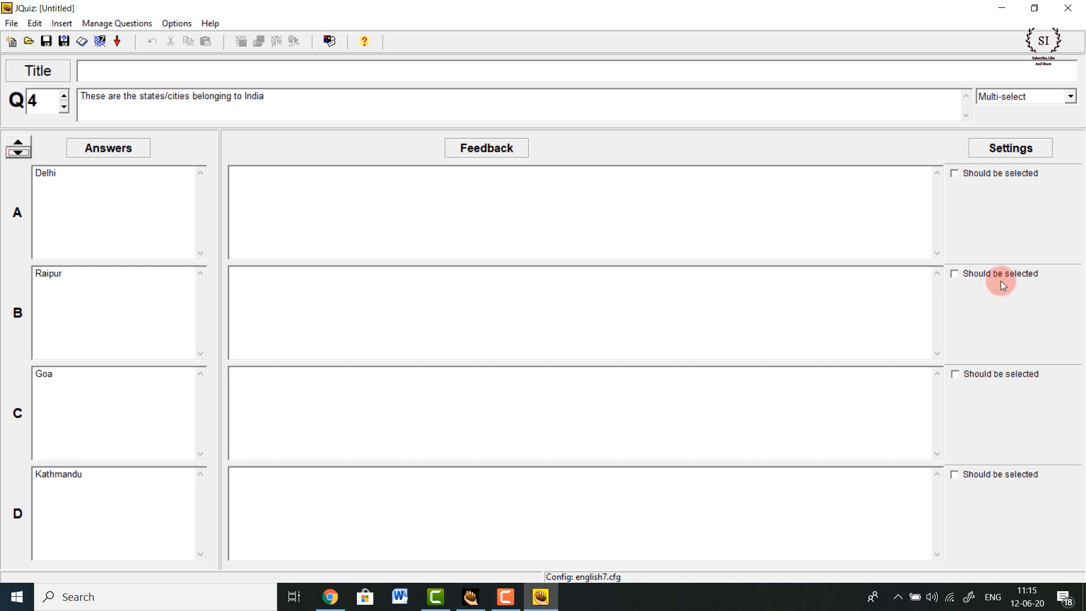
pyautogui.click(955, 174)
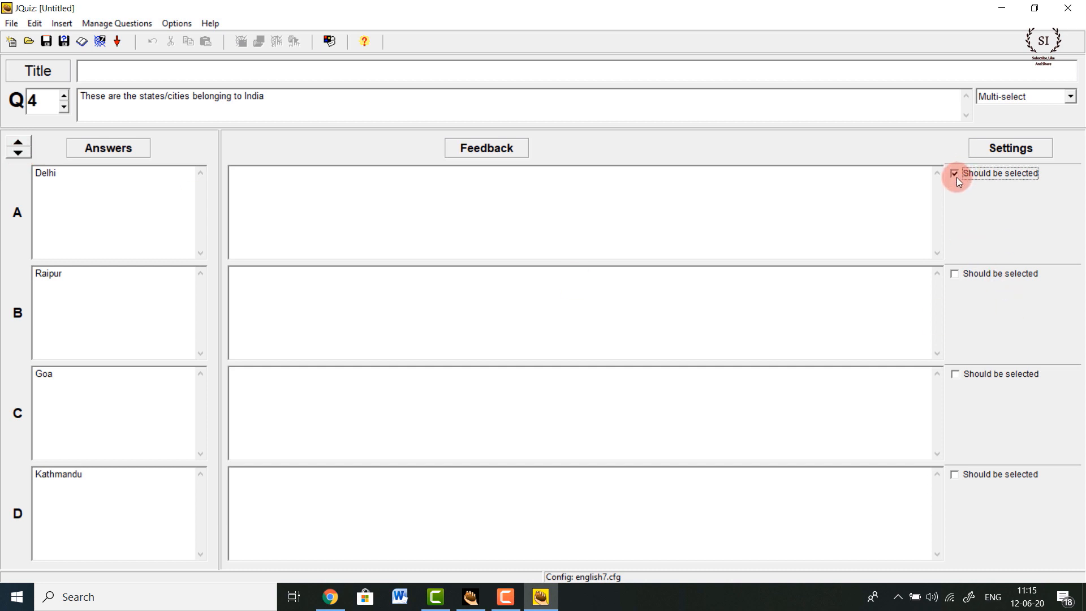
pyautogui.click(956, 275)
pyautogui.click(955, 375)
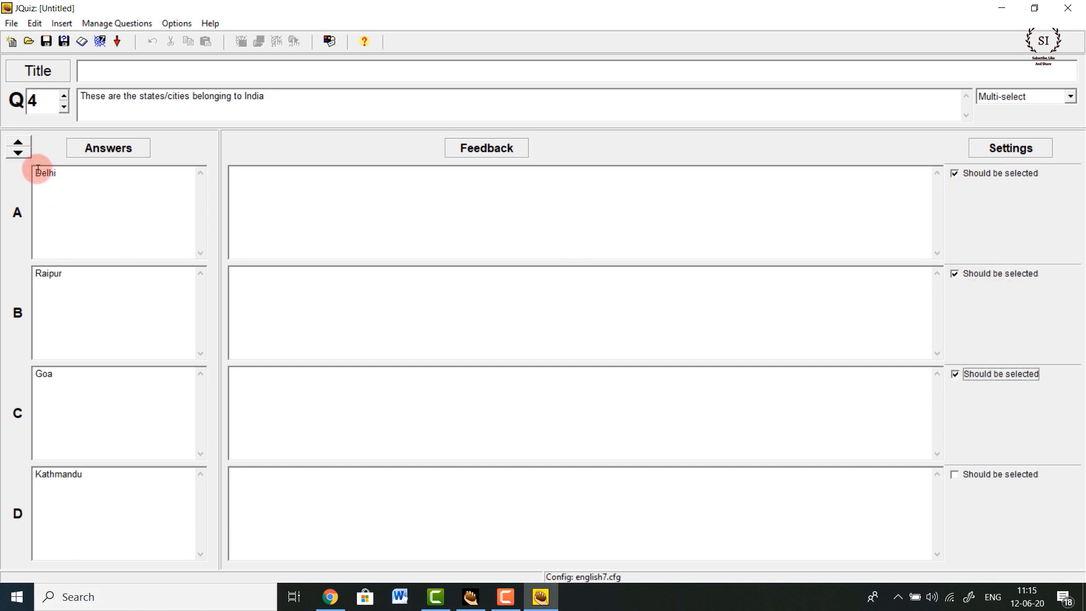
pyautogui.click(20, 150)
pyautogui.click(25, 154)
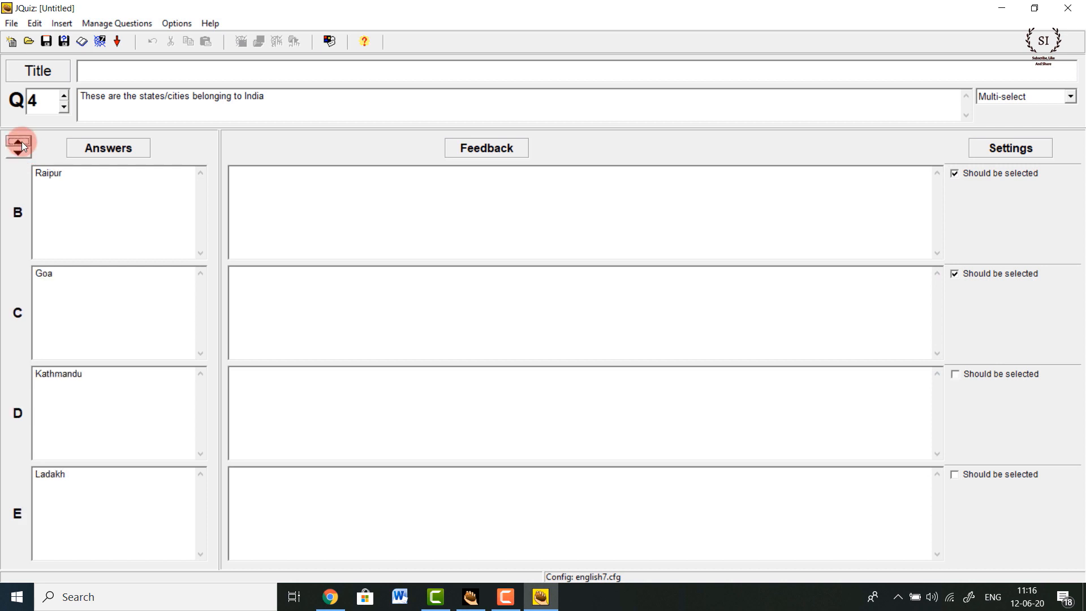
pyautogui.click(959, 475)
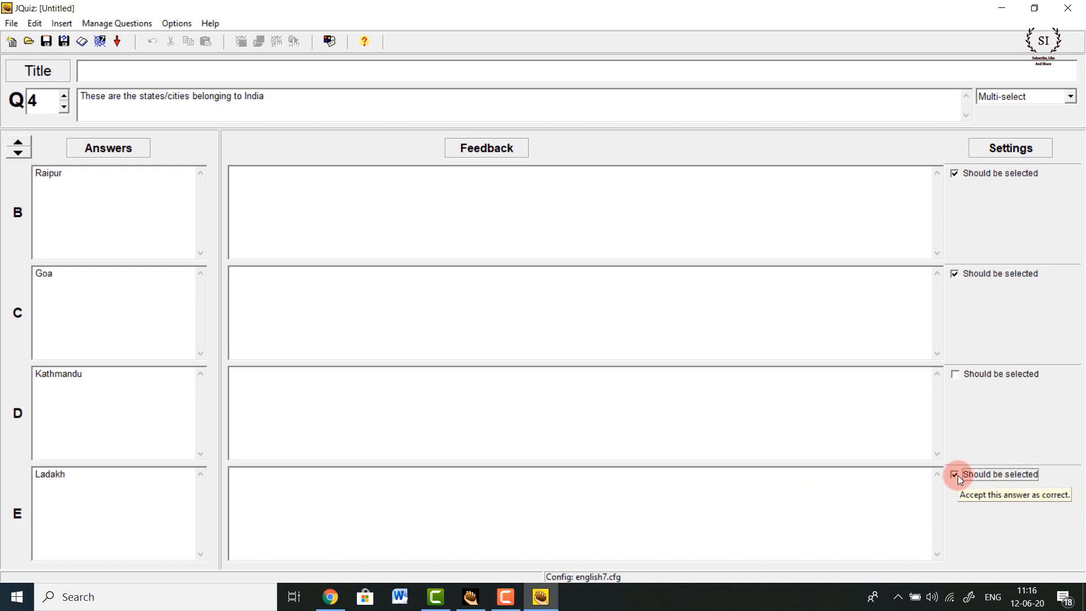
pyautogui.click(1070, 96)
pyautogui.click(966, 238)
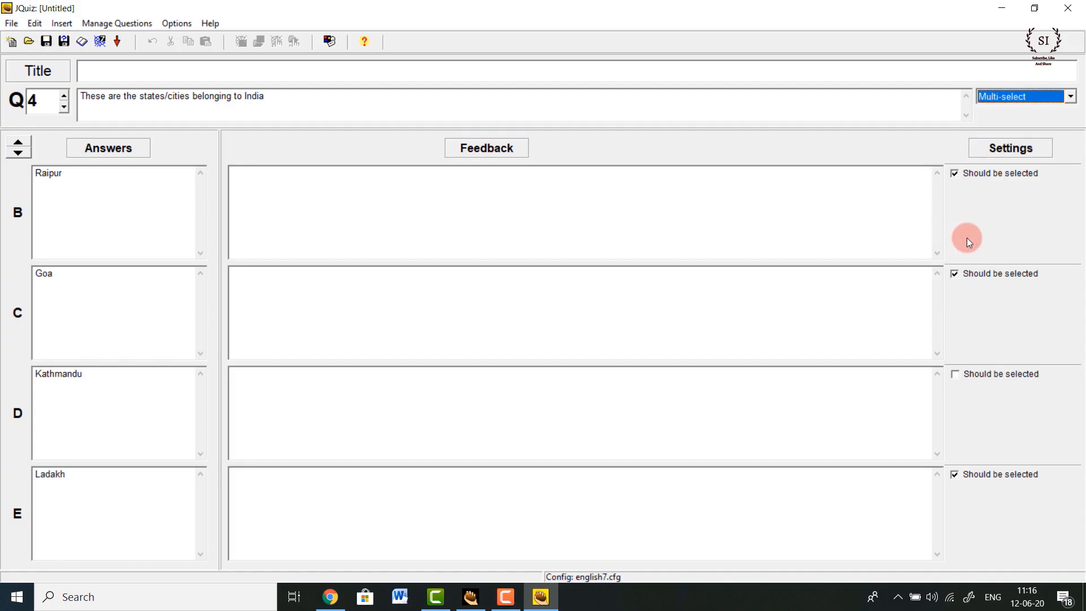
pyautogui.click(1070, 96)
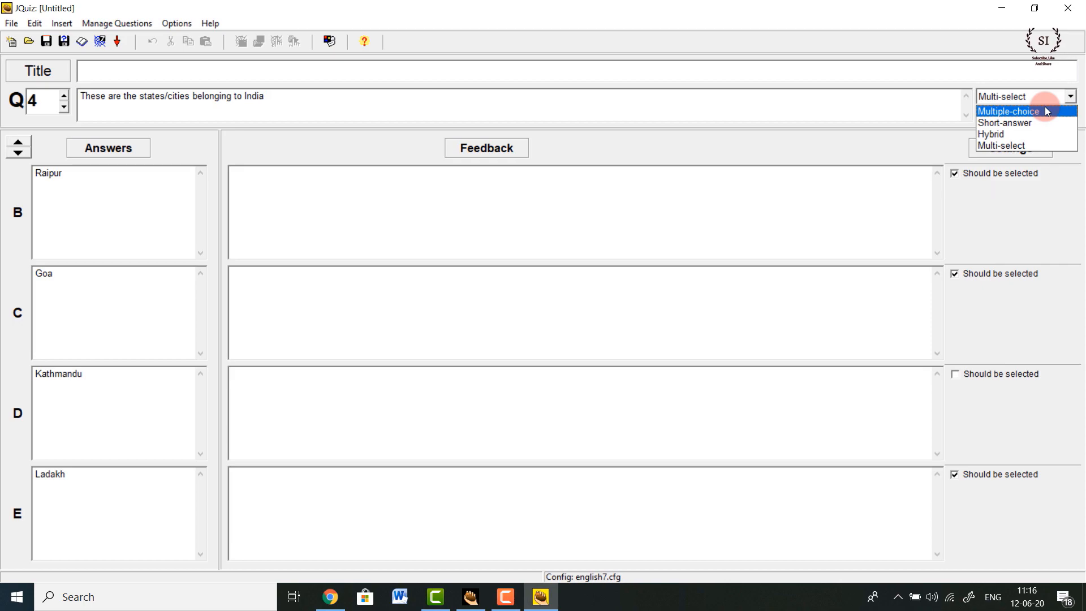
pyautogui.click(513, 14)
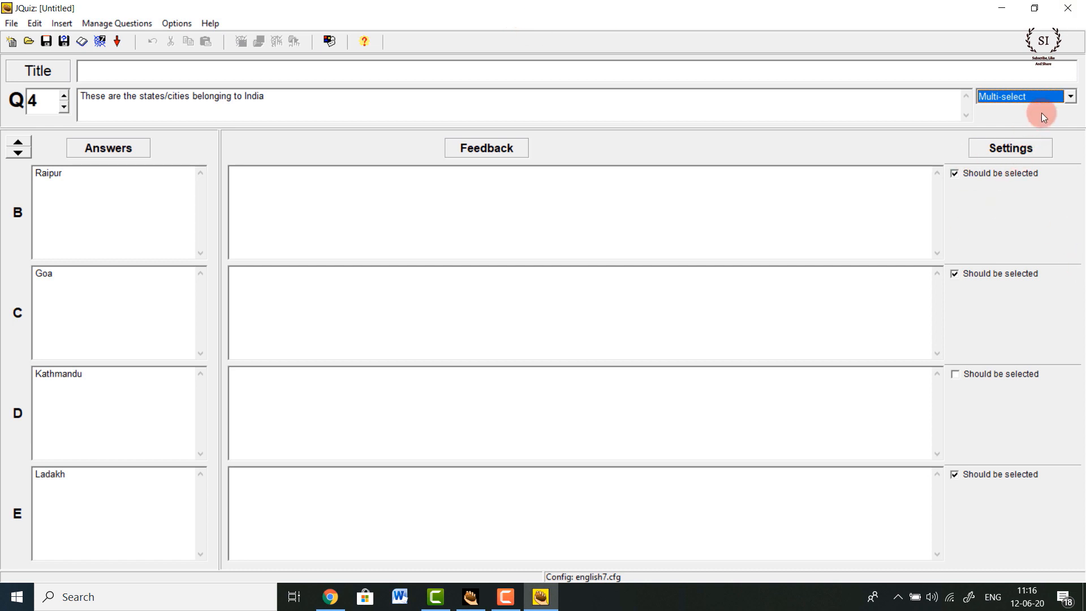
pyautogui.click(1069, 95)
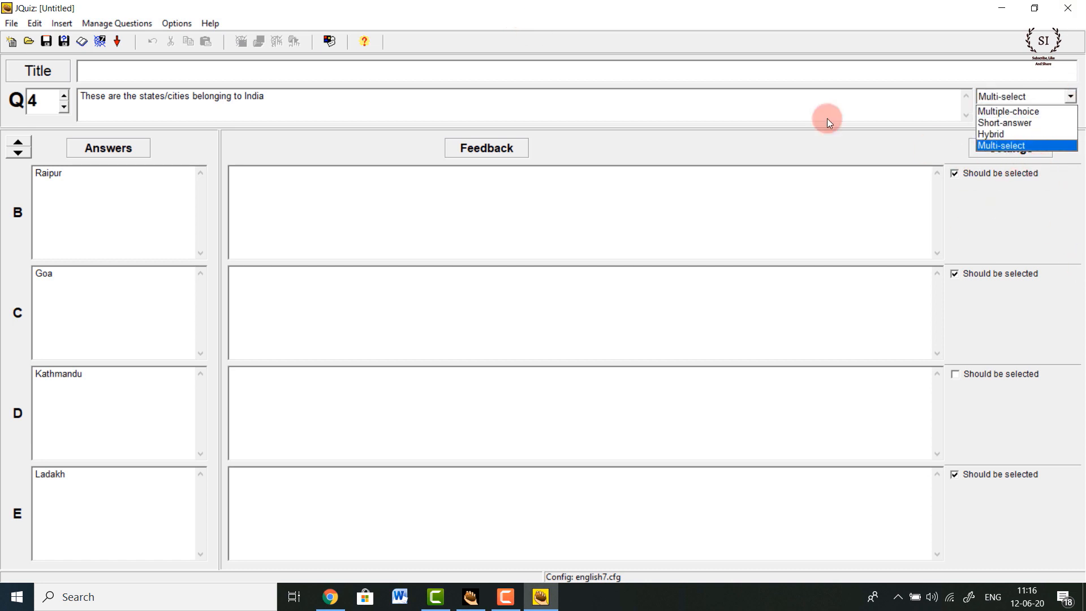
pyautogui.click(785, 45)
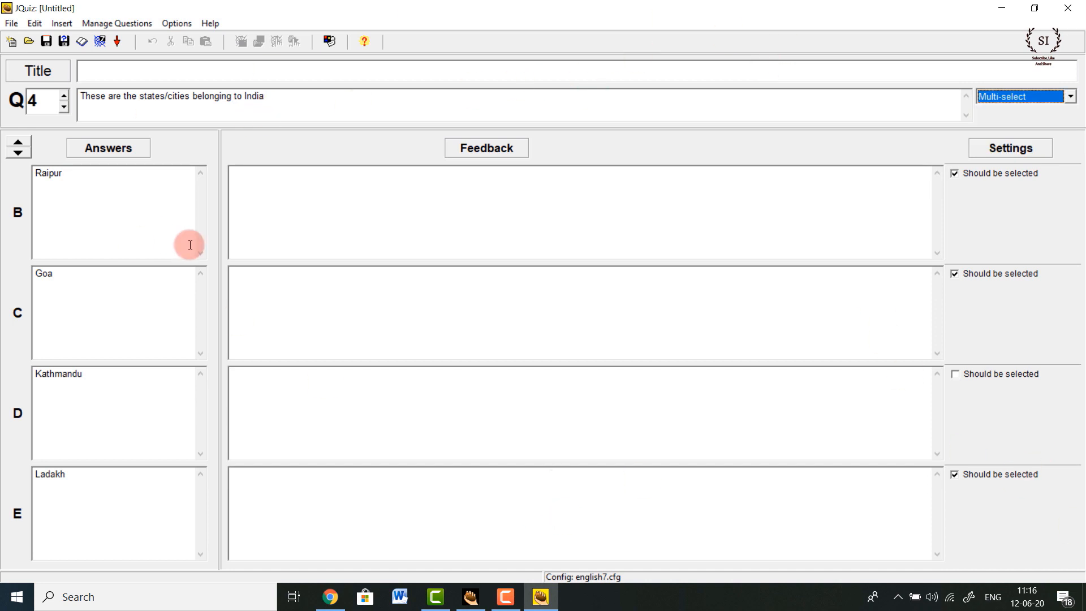
# Save the quiz to the Desktop as a JQuiz file named "Quiz"
pyautogui.click(13, 25)
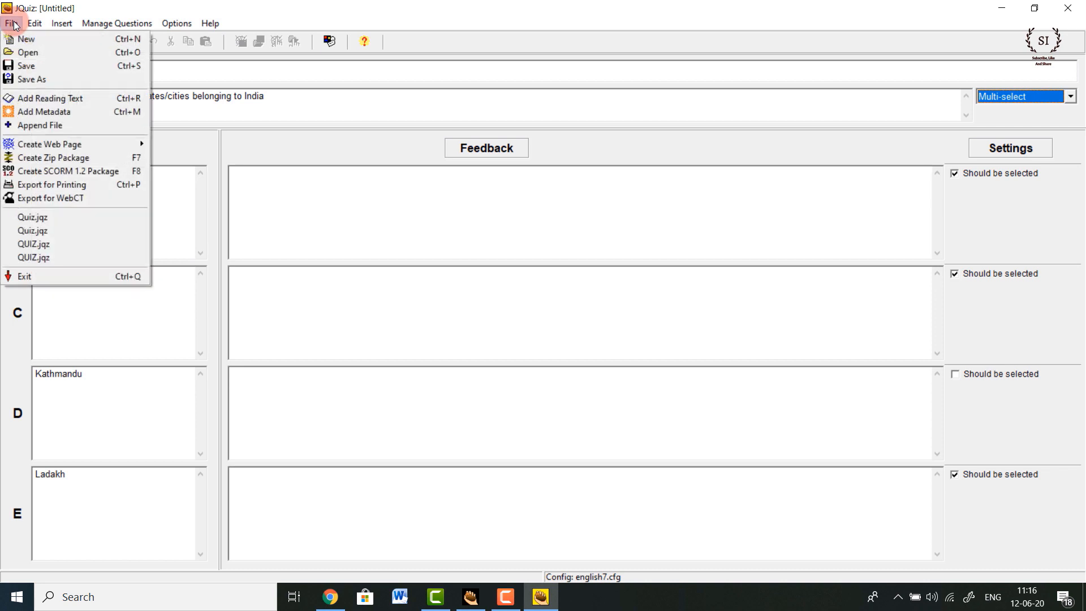
pyautogui.click(25, 66)
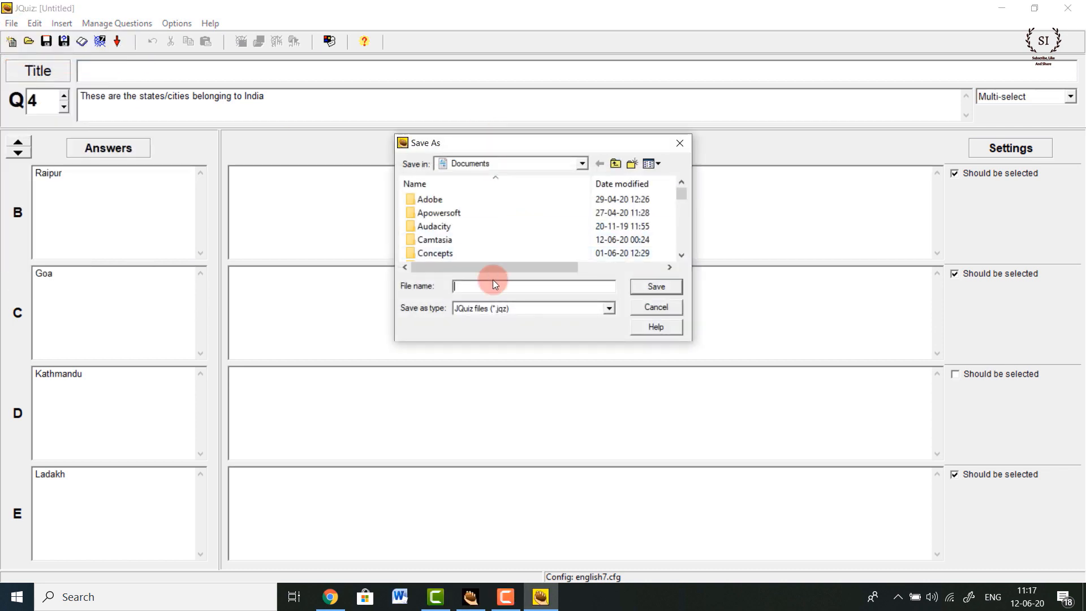
pyautogui.click(580, 163)
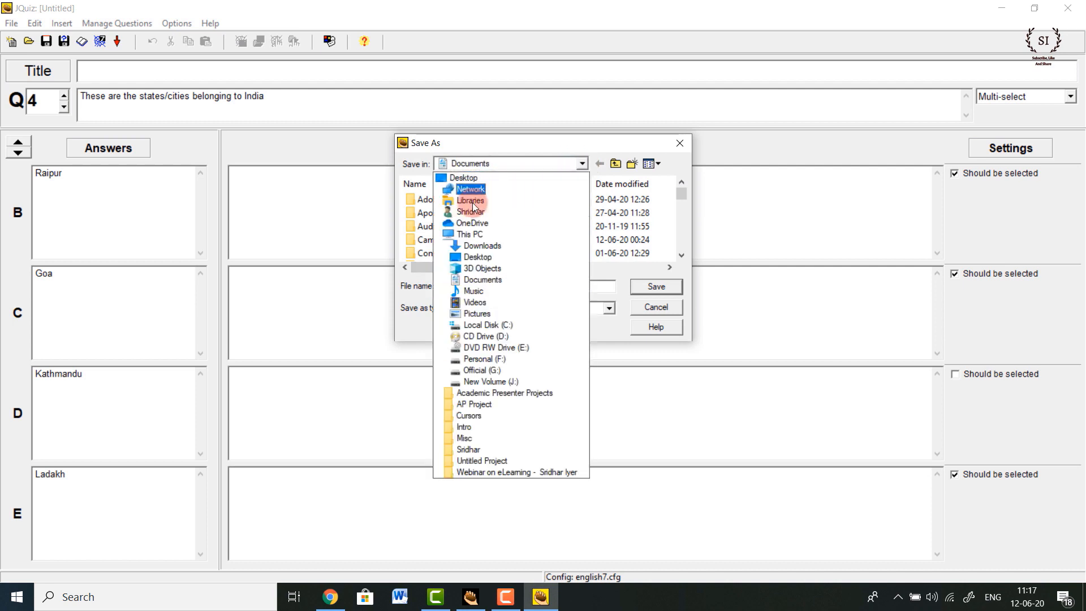
pyautogui.click(486, 178)
pyautogui.click(488, 287)
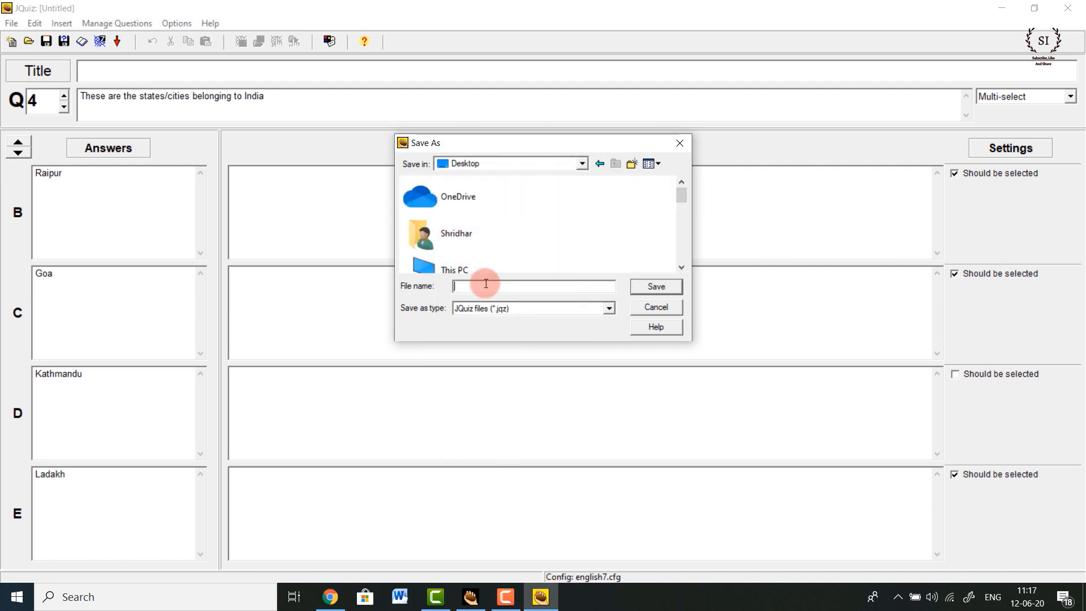
pyautogui.write('Quiz')
pyautogui.click(651, 286)
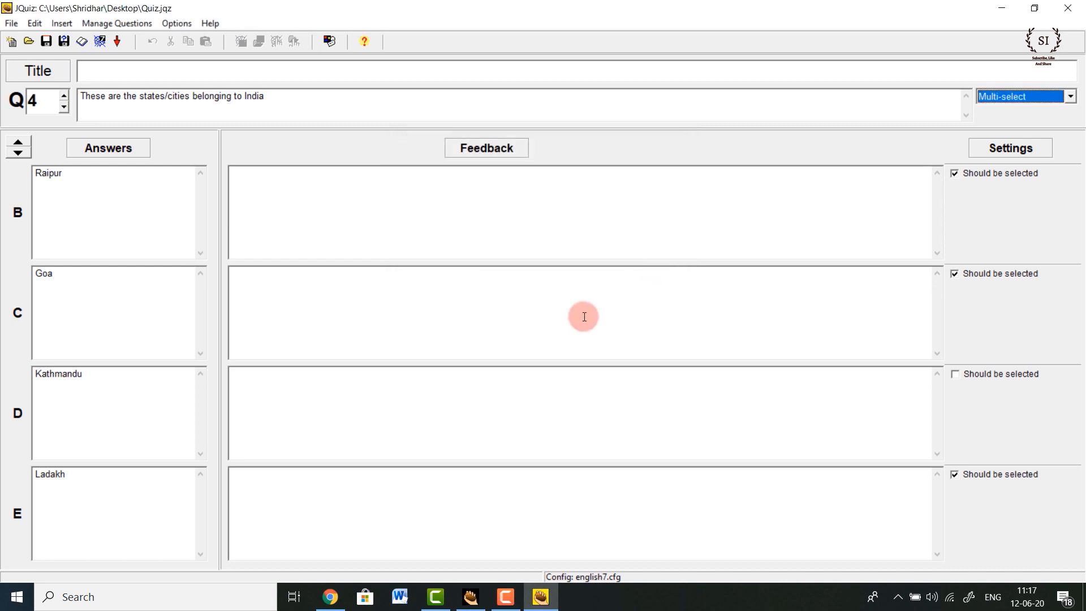
# Create a standard-format web page of the quiz on the Desktop as "Quiz" and view the exercise in the browser
pyautogui.click(12, 24)
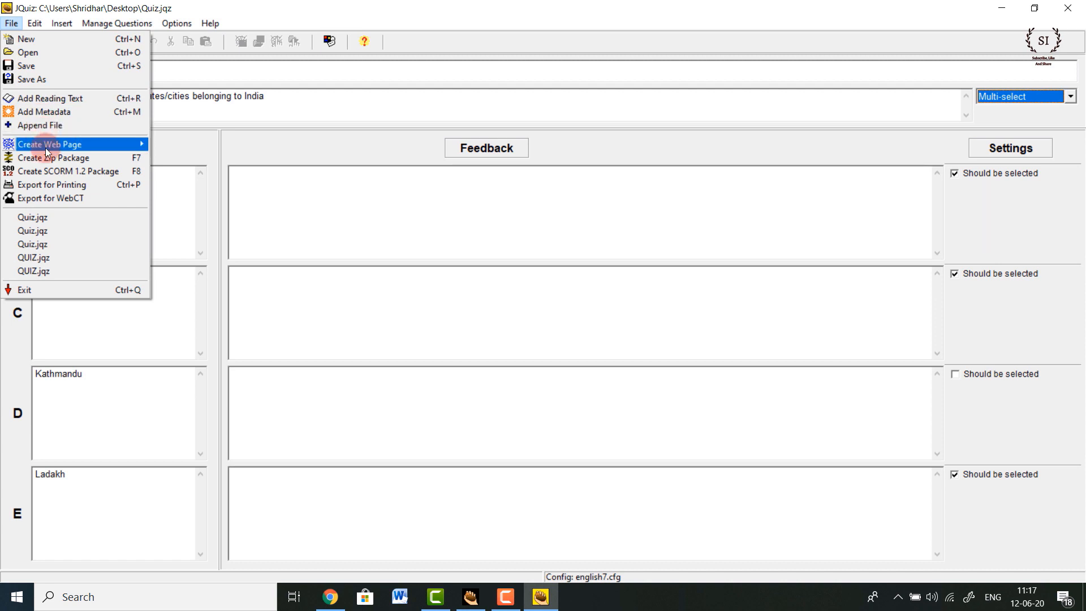
pyautogui.moveTo(50, 148)
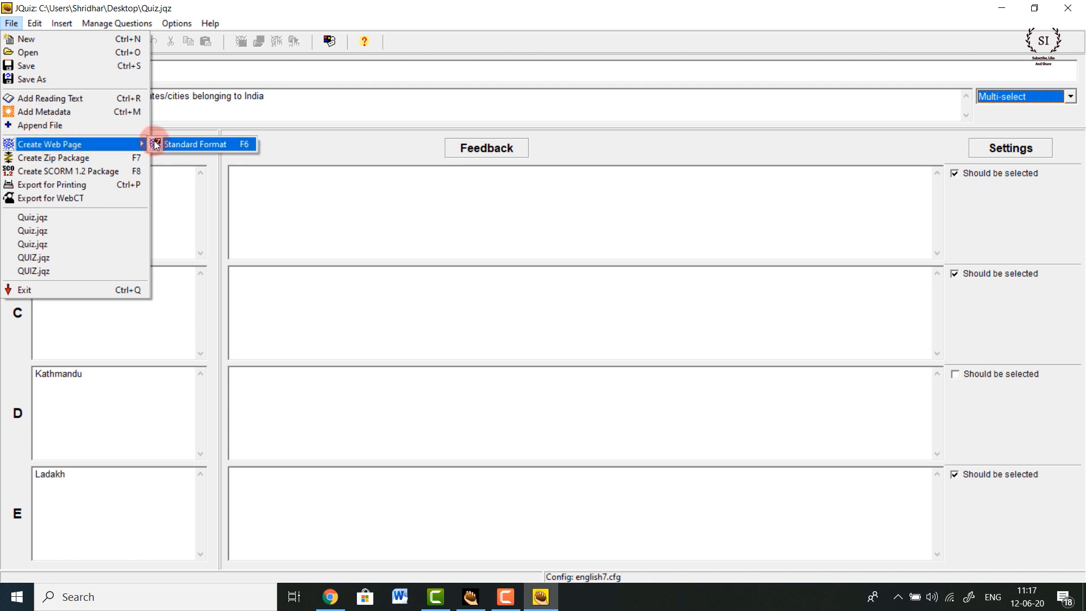
pyautogui.click(201, 147)
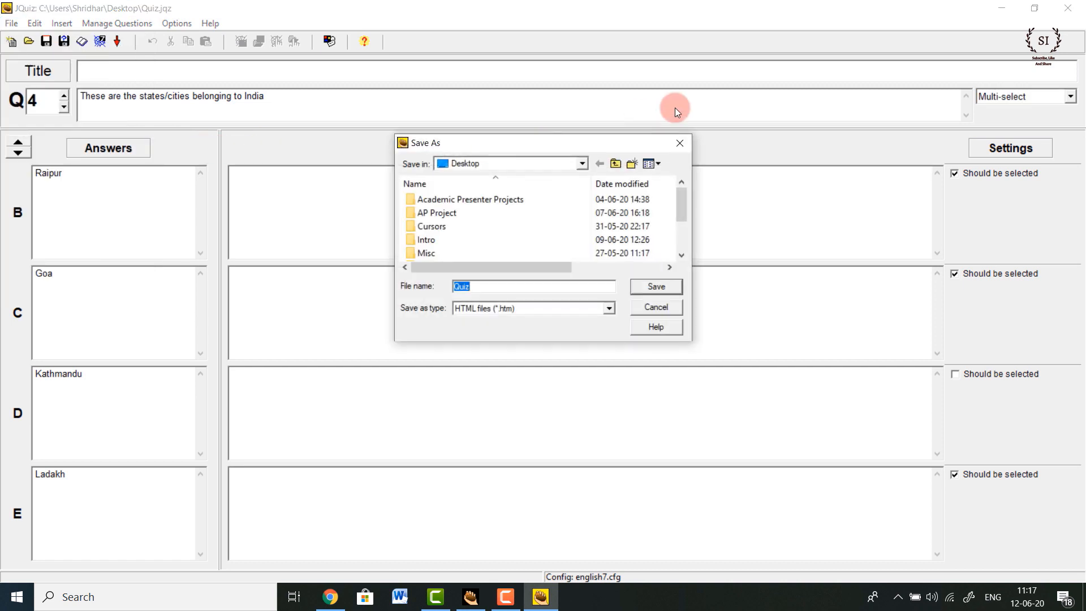
pyautogui.click(655, 285)
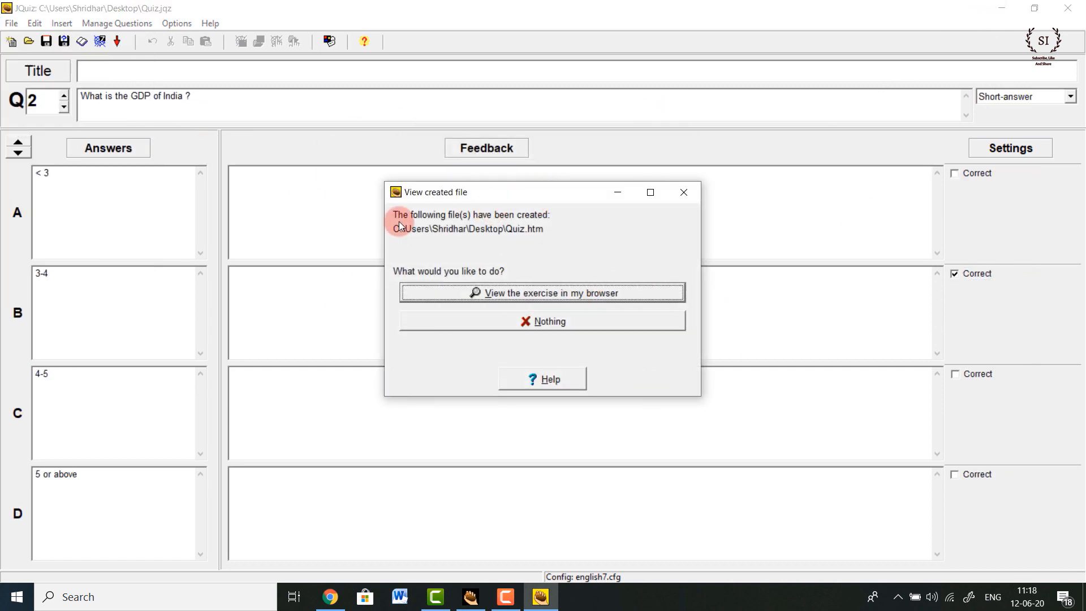
pyautogui.click(552, 298)
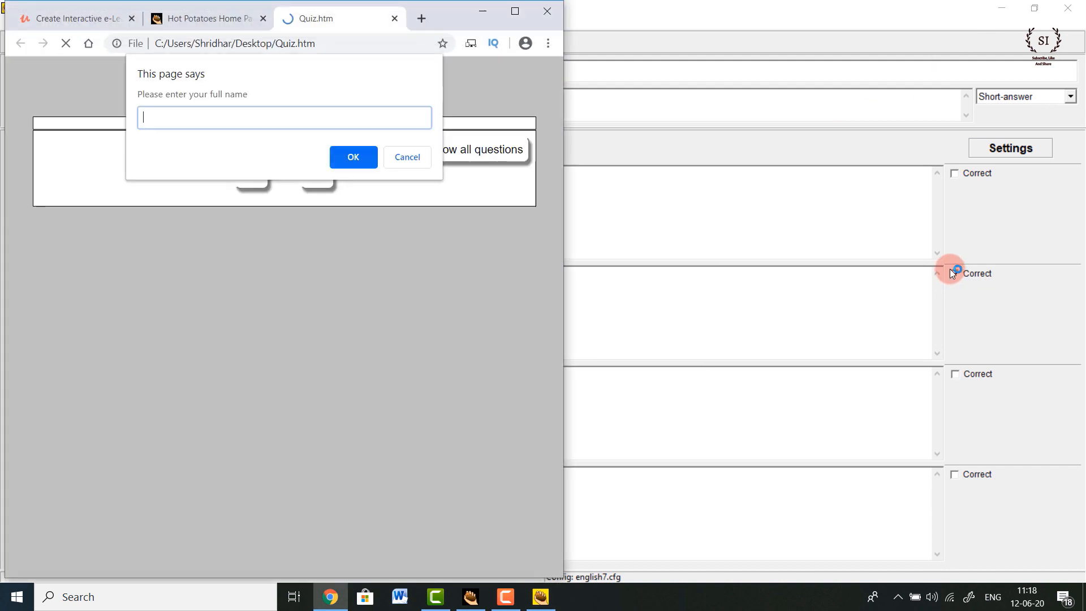
# Maximize the browser window showing the published quiz and enter the participant's full name to start it
pyautogui.click(514, 11)
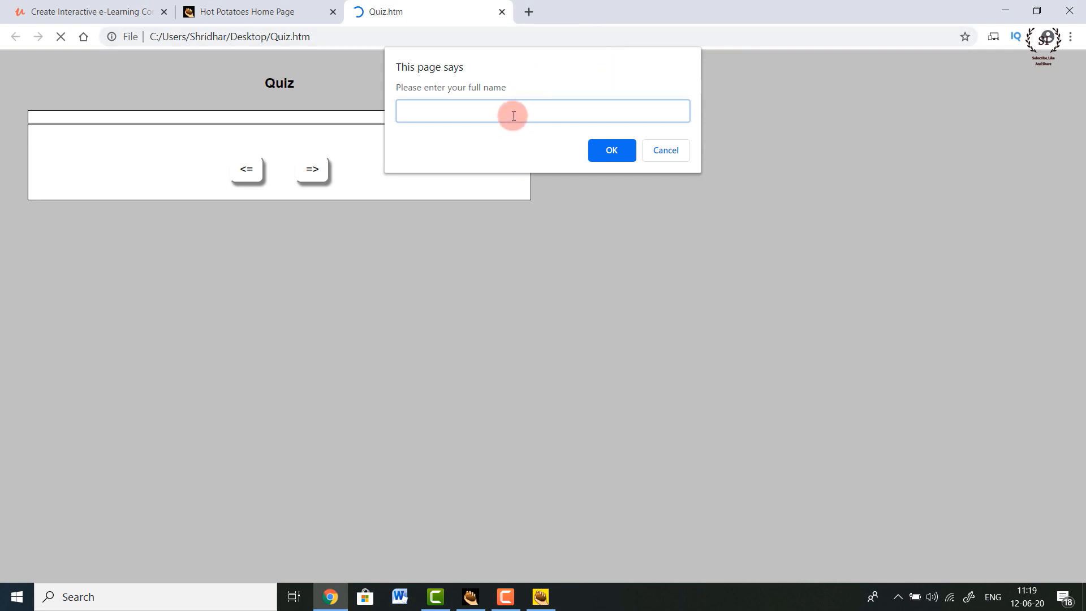
pyautogui.write('Sridhar')
pyautogui.press('Return')
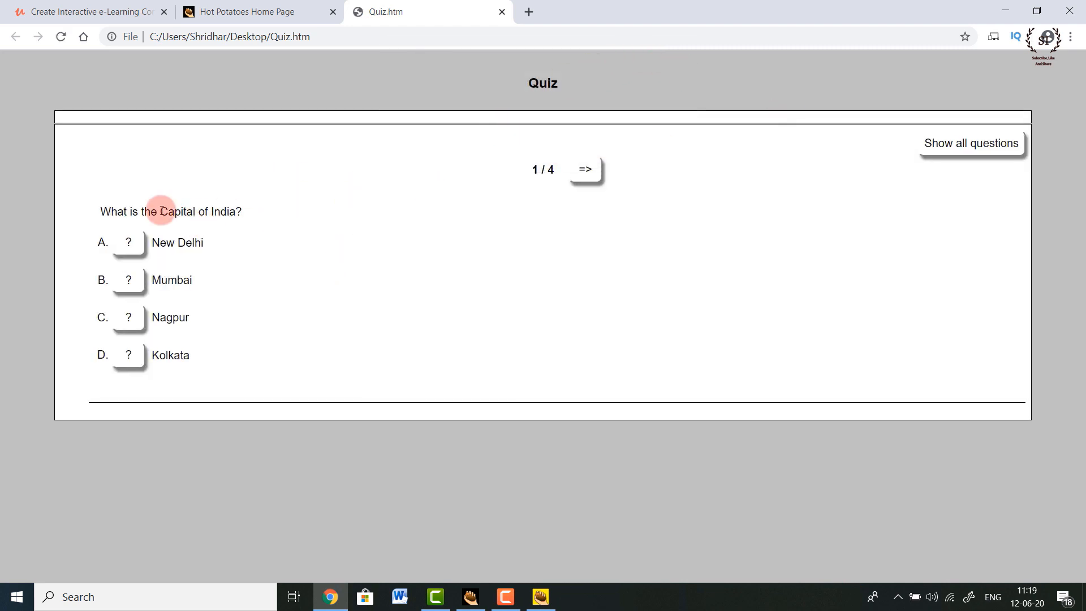
# Answer question 1 about the capital of India with New Delhi and go on to question 2
pyautogui.click(128, 242)
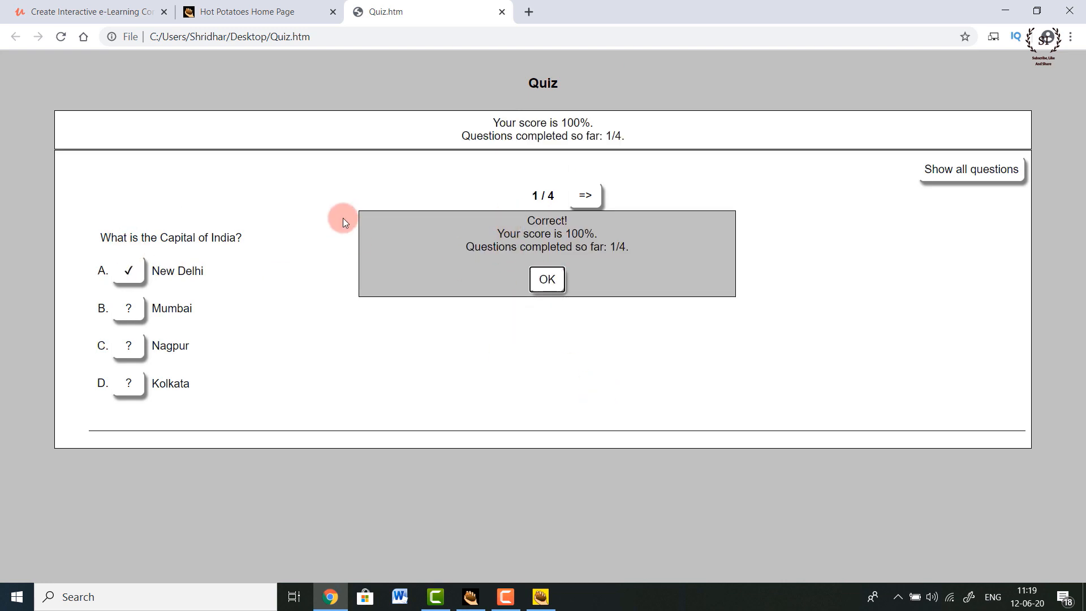
pyautogui.click(553, 282)
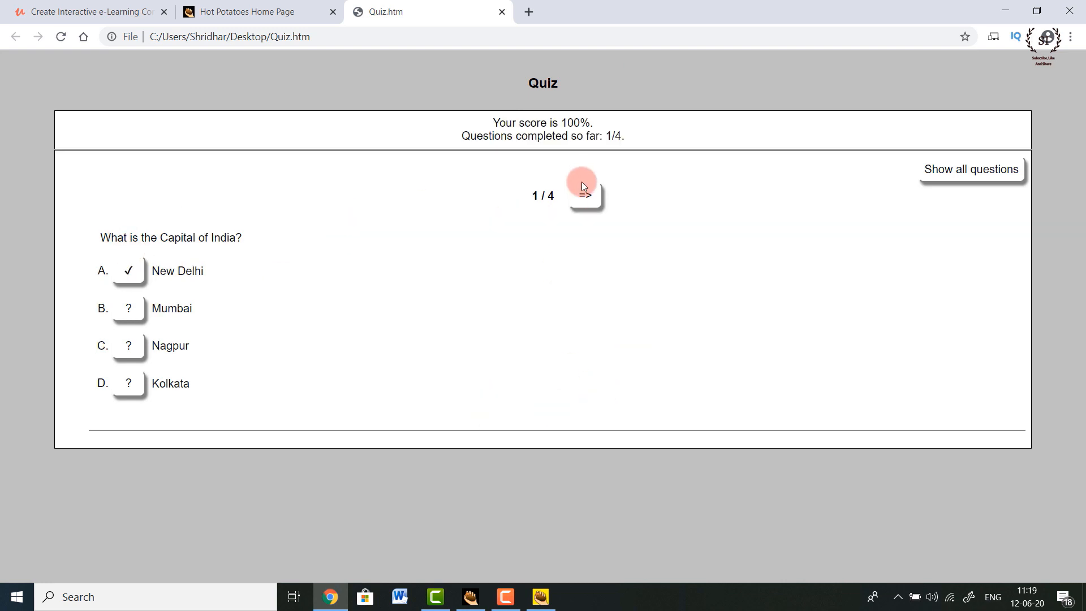
pyautogui.click(584, 196)
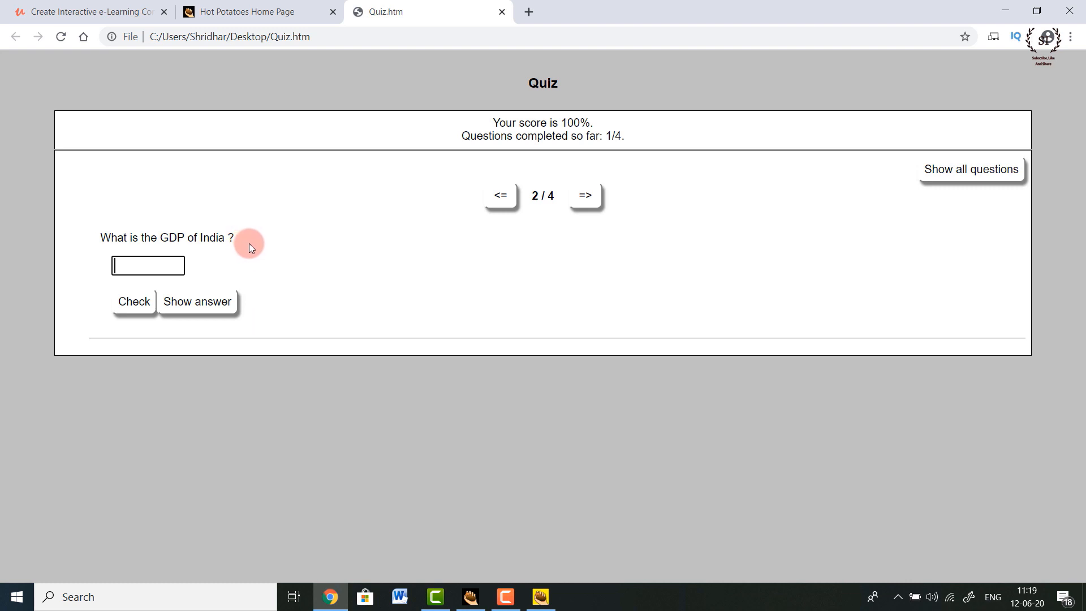
# Check "3" as the answer to the GDP question, correct it to "3-4", and go on to question 3
pyautogui.write('3')
pyautogui.click(135, 301)
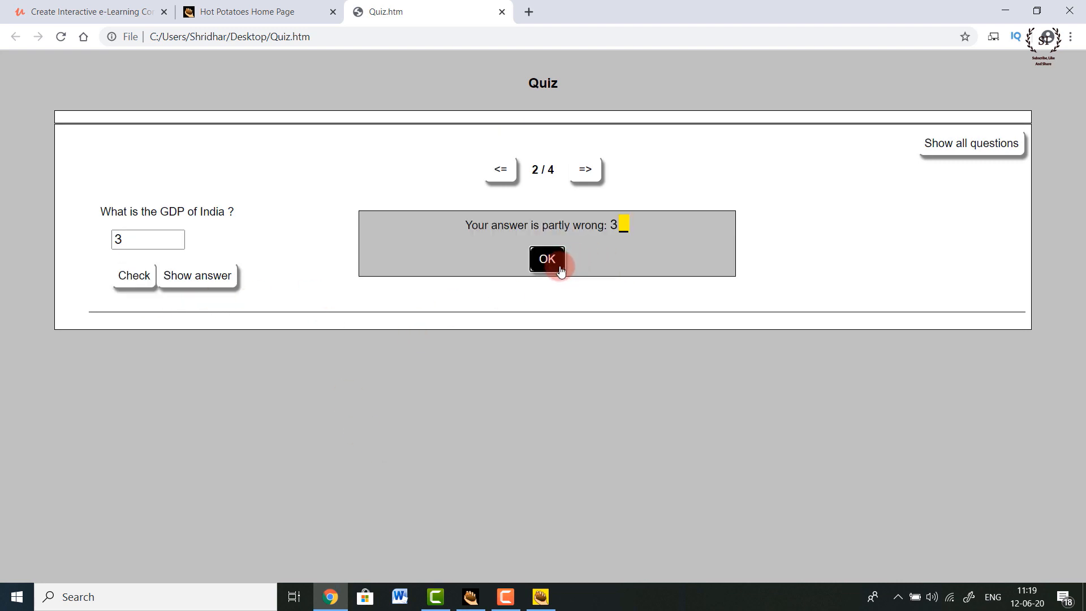
pyautogui.click(560, 271)
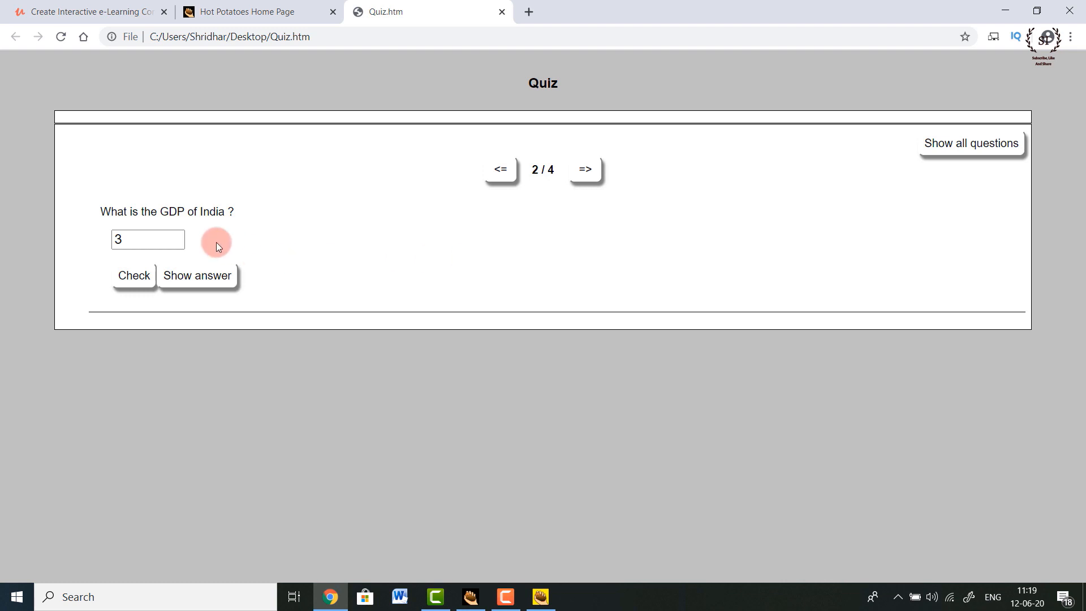
pyautogui.click(167, 233)
pyautogui.write('-4')
pyautogui.click(124, 277)
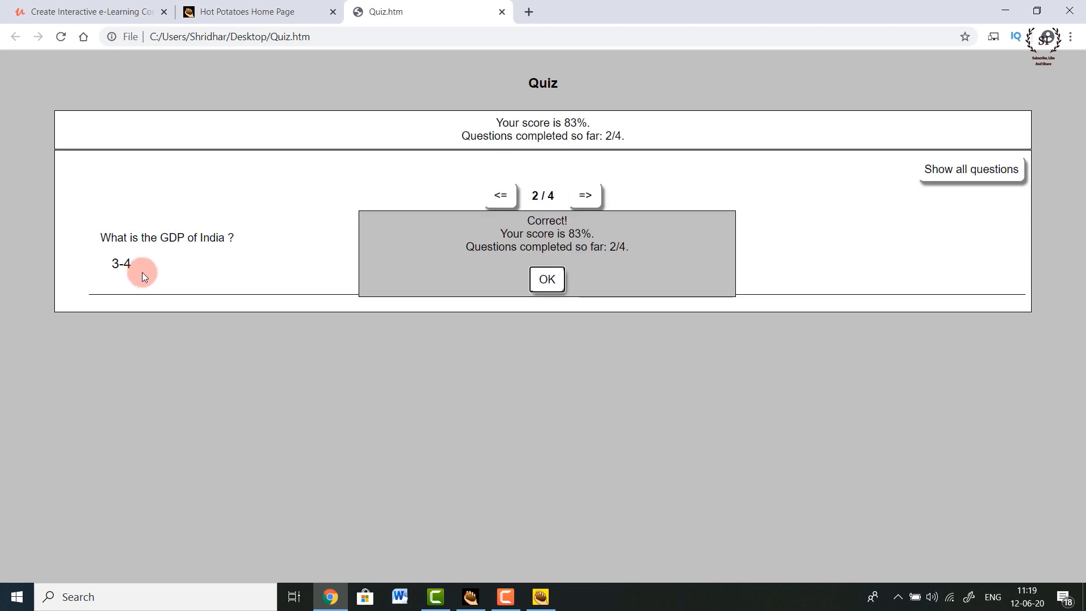
pyautogui.click(547, 279)
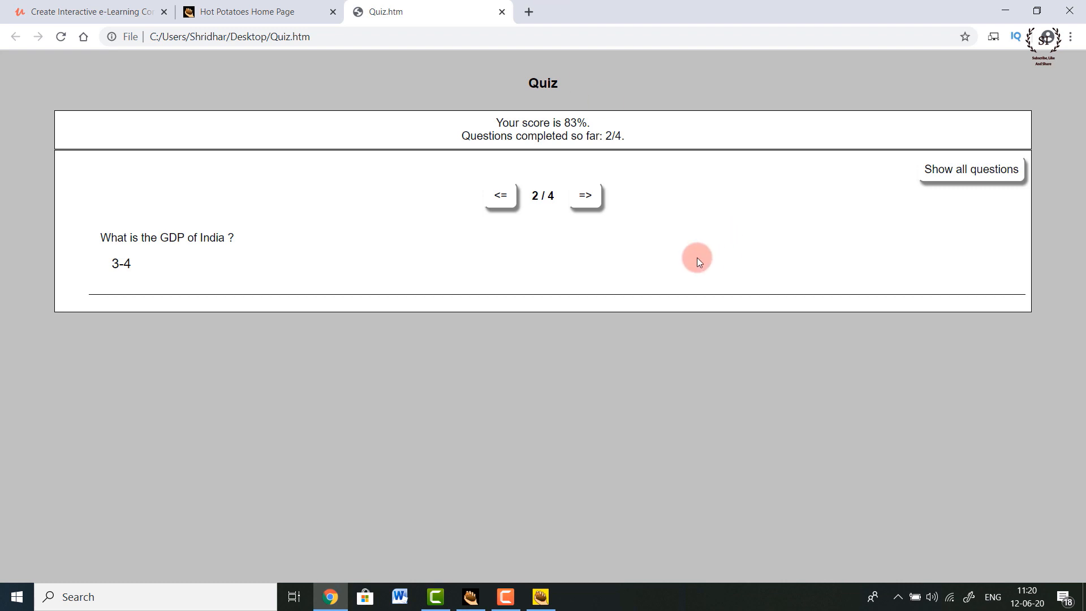
pyautogui.click(584, 196)
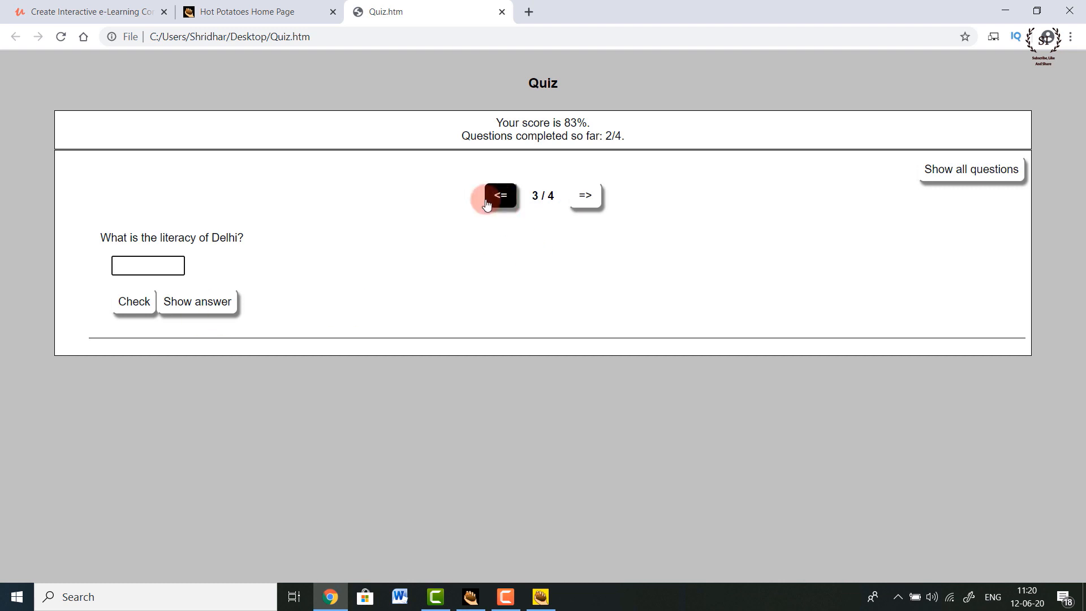
# Check "85" and "80" as typed answers to the Delhi literacy question, dismissing the feedback each time
pyautogui.click(158, 269)
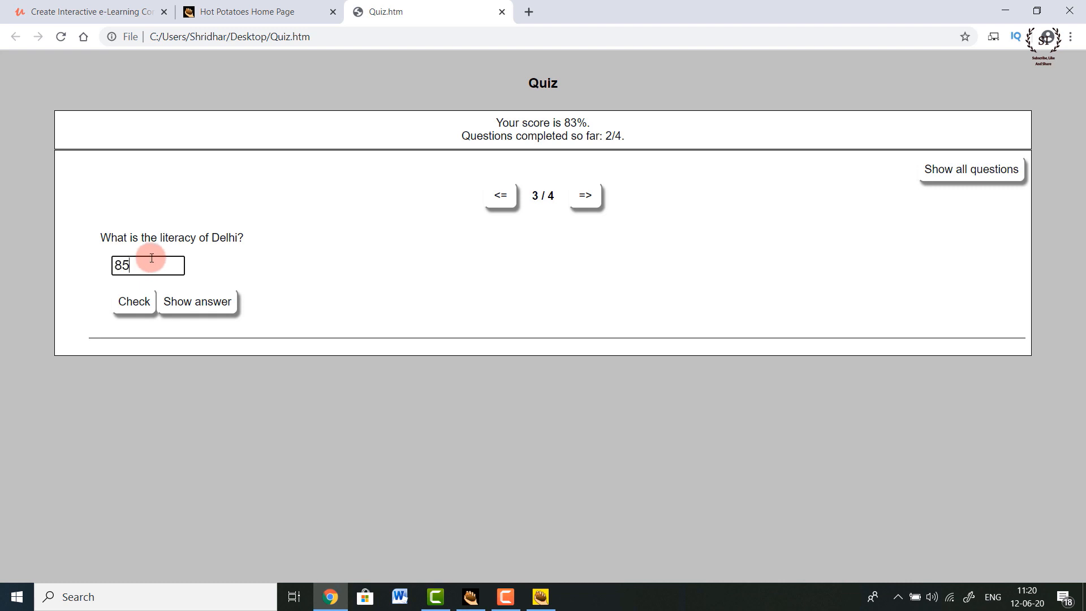
pyautogui.click(134, 302)
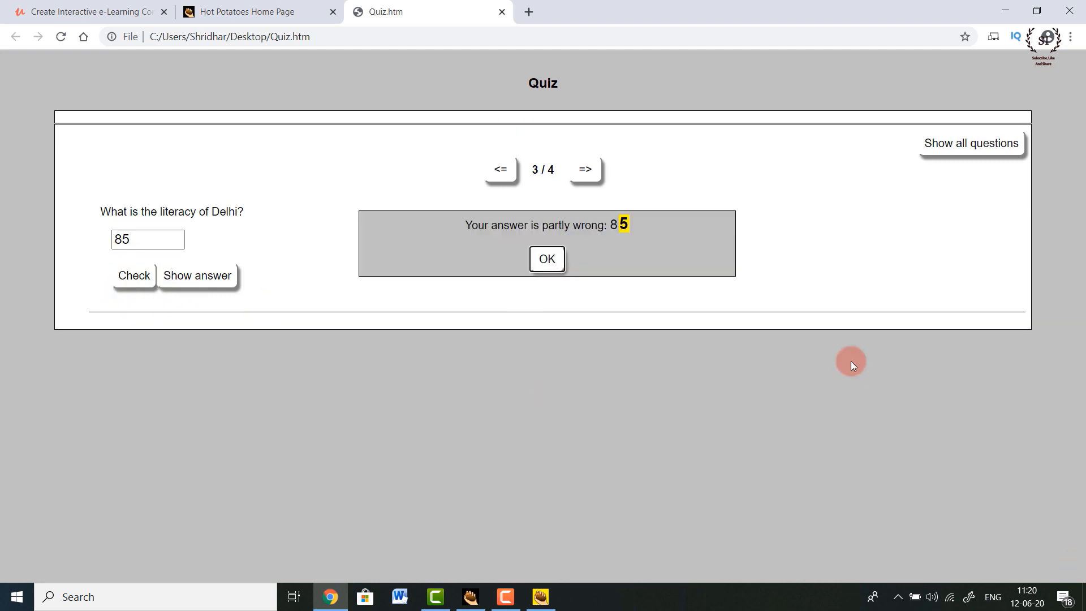
pyautogui.click(553, 264)
pyautogui.click(143, 238)
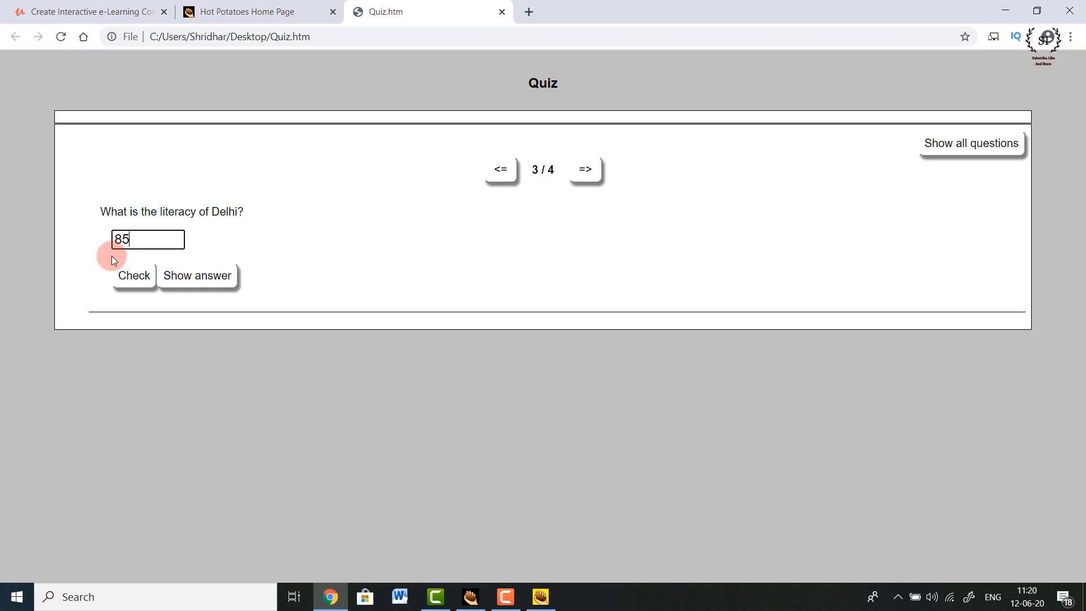
pyautogui.click(118, 274)
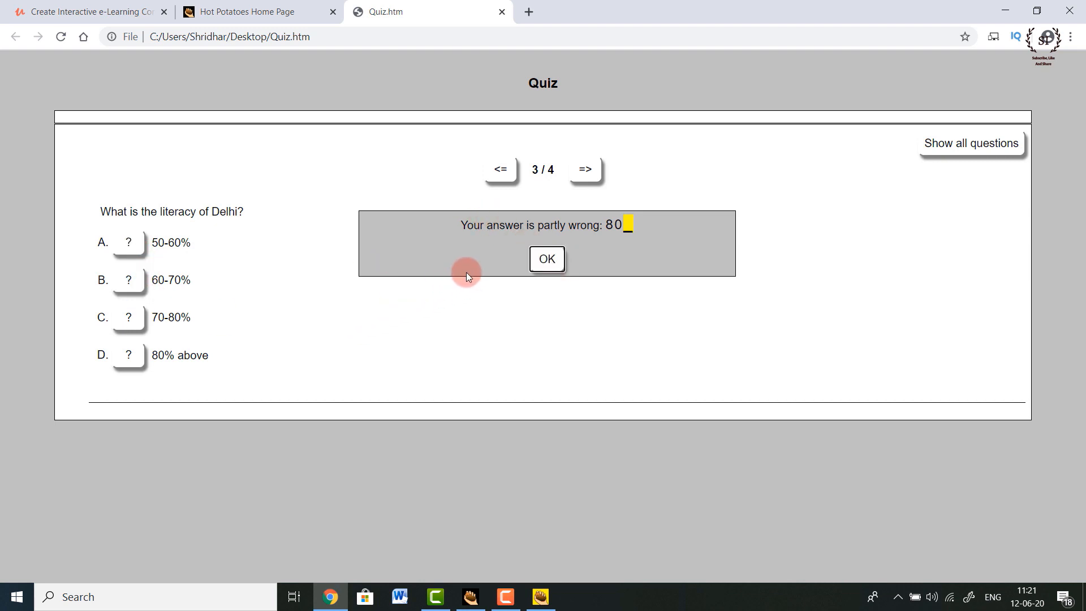
pyautogui.click(549, 262)
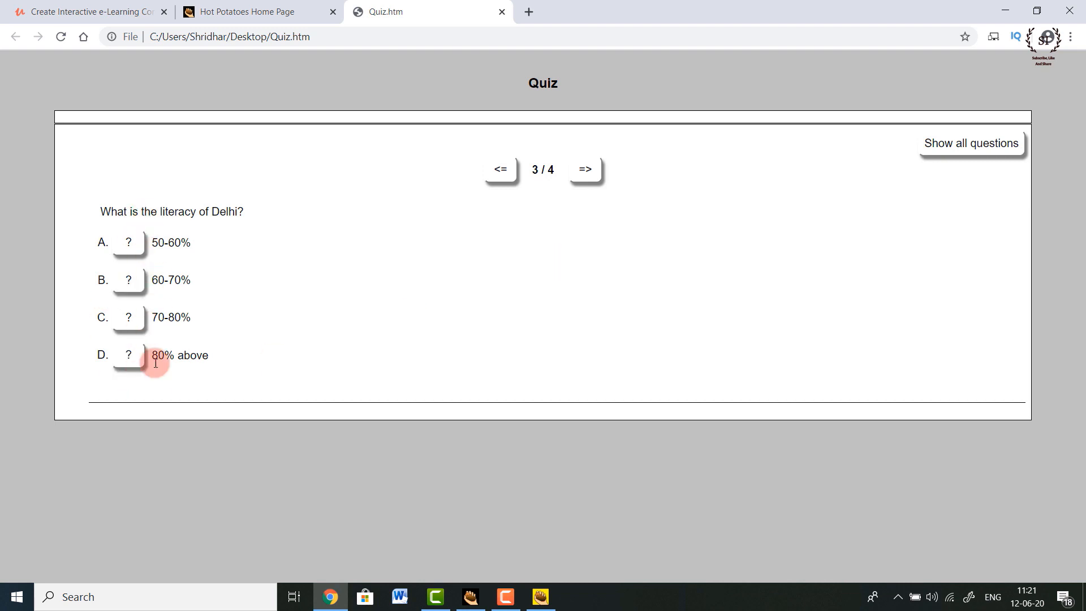
# Choose "80% above" for the Delhi literacy question and go on to question 4
pyautogui.click(131, 362)
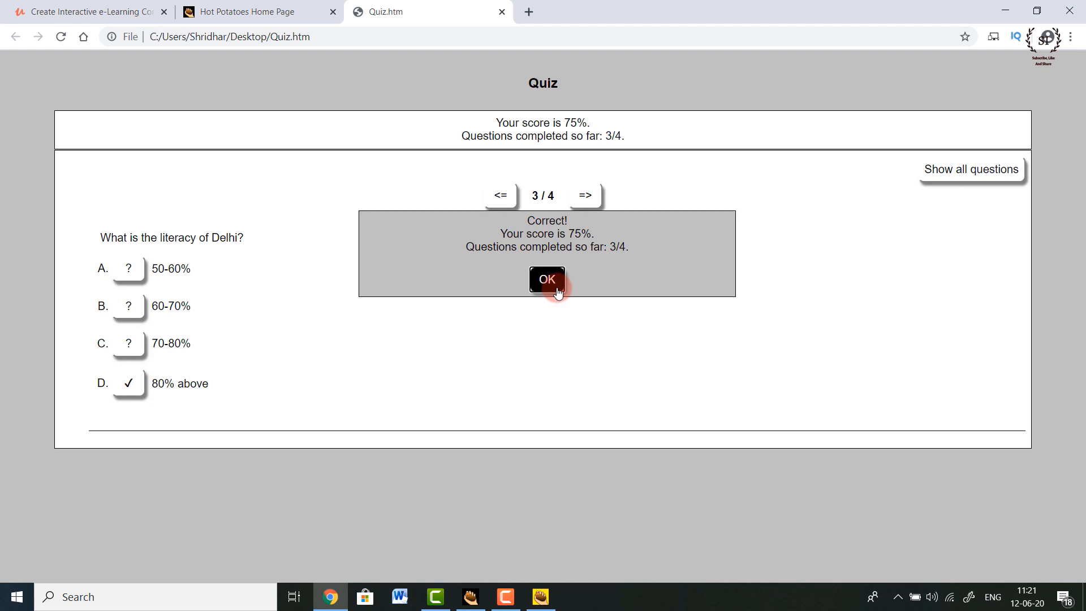
pyautogui.click(557, 289)
pyautogui.click(582, 198)
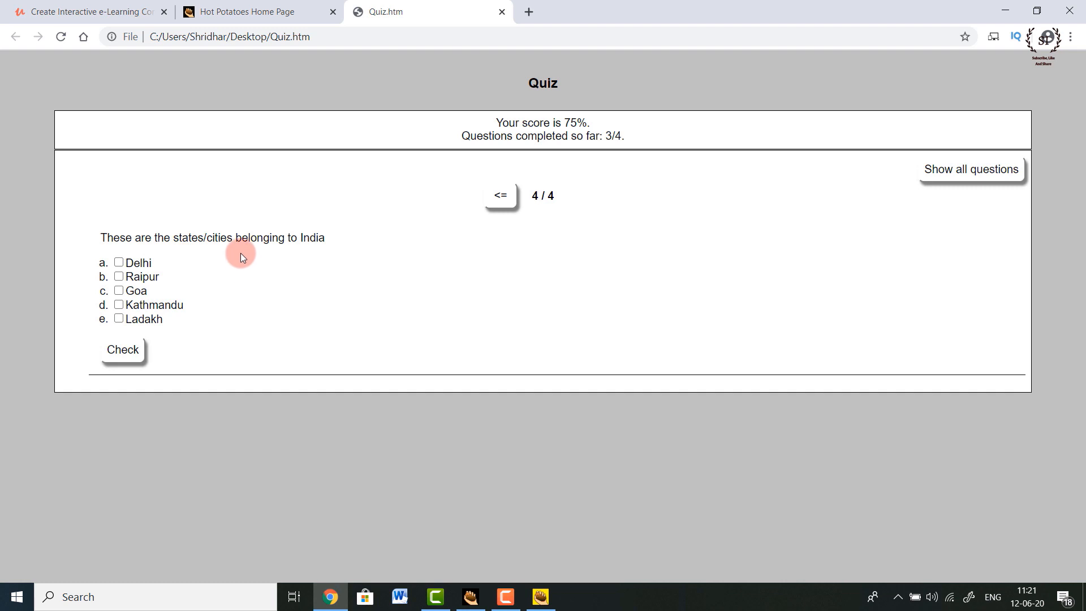
# Select Delhi, Raipur, Goa and Ladakh in question 4 and check the answer to finish the exercise
pyautogui.click(118, 263)
pyautogui.click(119, 319)
pyautogui.click(132, 352)
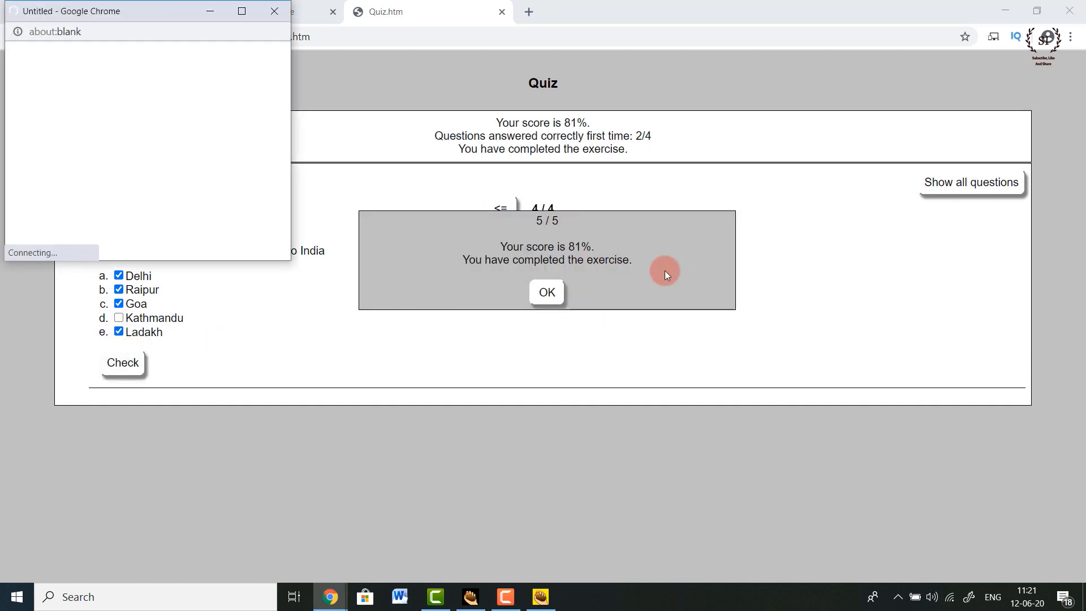
pyautogui.click(545, 292)
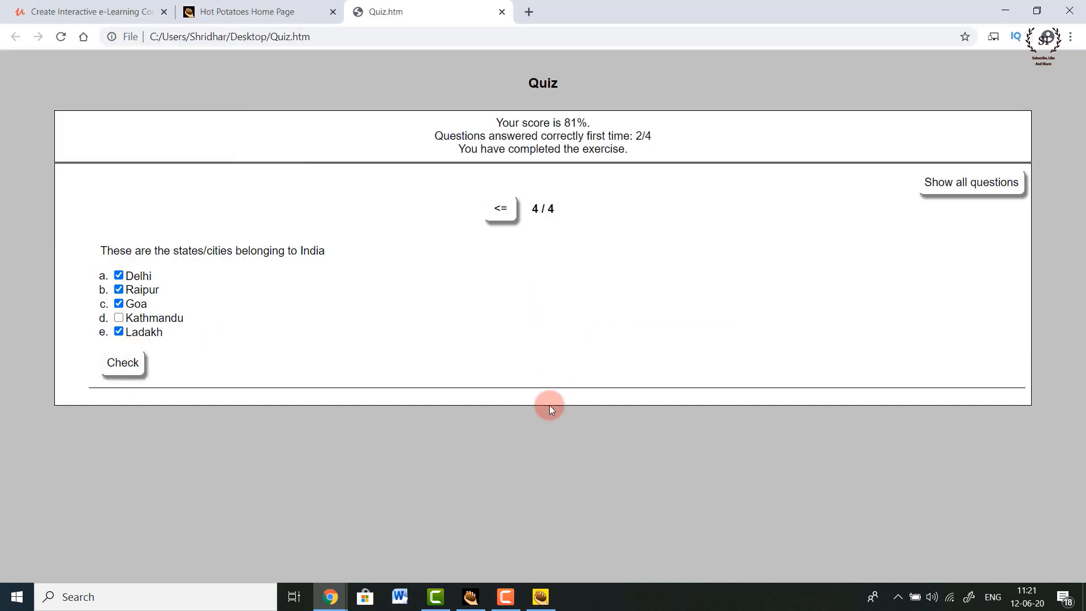
# Bring up the submitted results window and examine its score, start time, end time and referrer, then minimize it
pyautogui.click(541, 597)
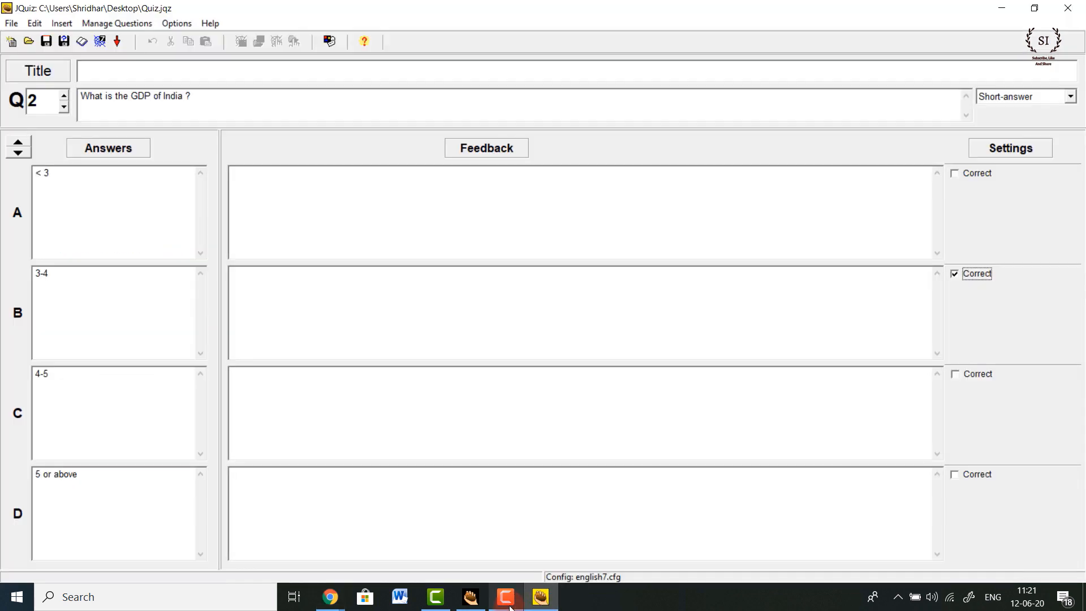
pyautogui.moveTo(330, 596)
pyautogui.click(436, 523)
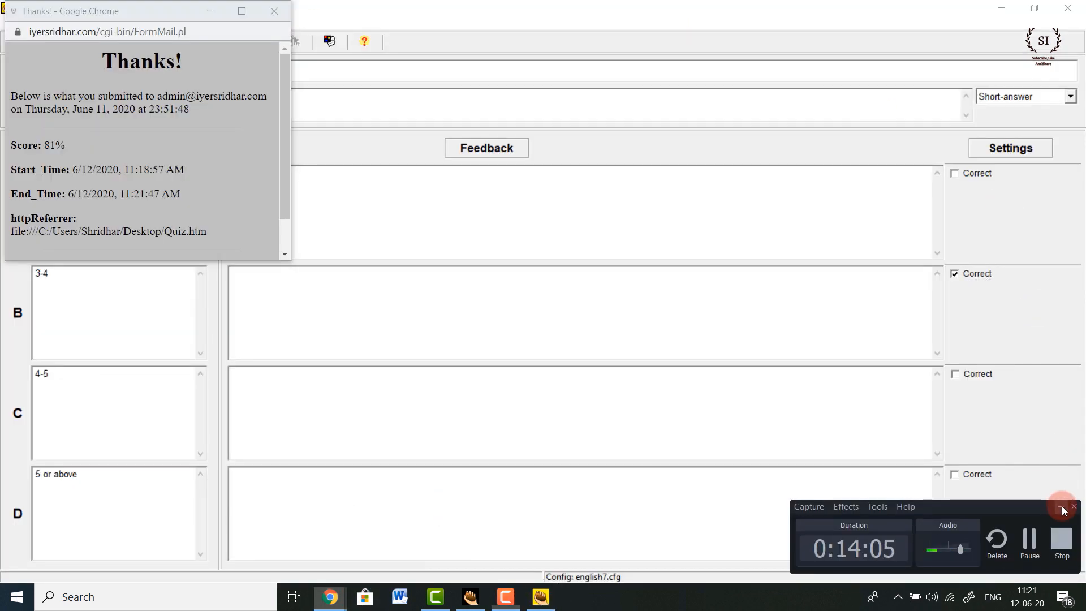
pyautogui.click(1016, 17)
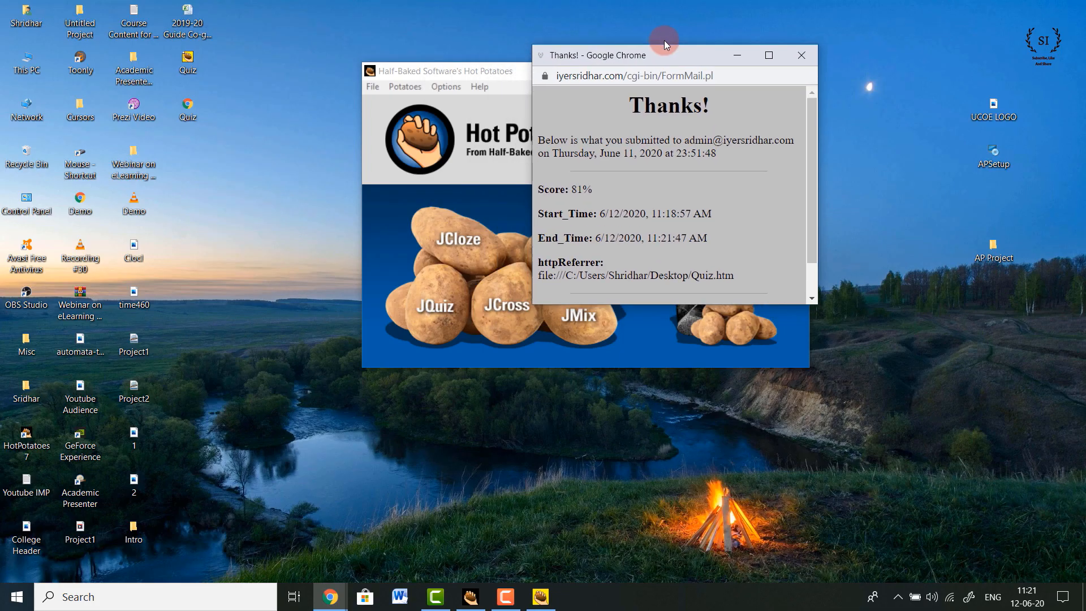
pyautogui.moveTo(662, 46); pyautogui.dragTo(356, 75)
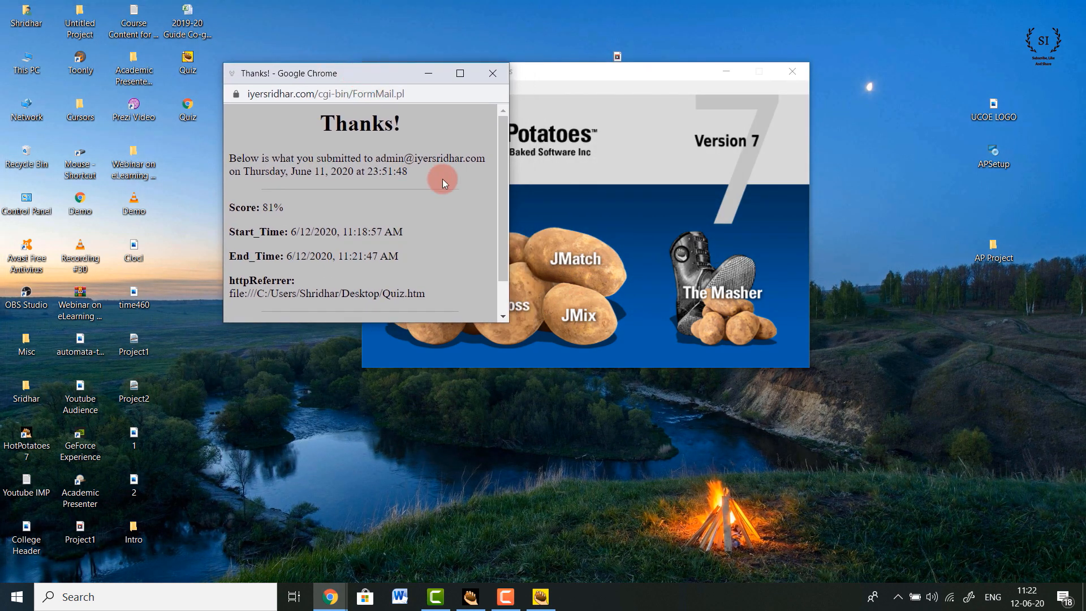
pyautogui.moveTo(505, 228); pyautogui.dragTo(522, 243)
pyautogui.scroll(1, 427, 245)
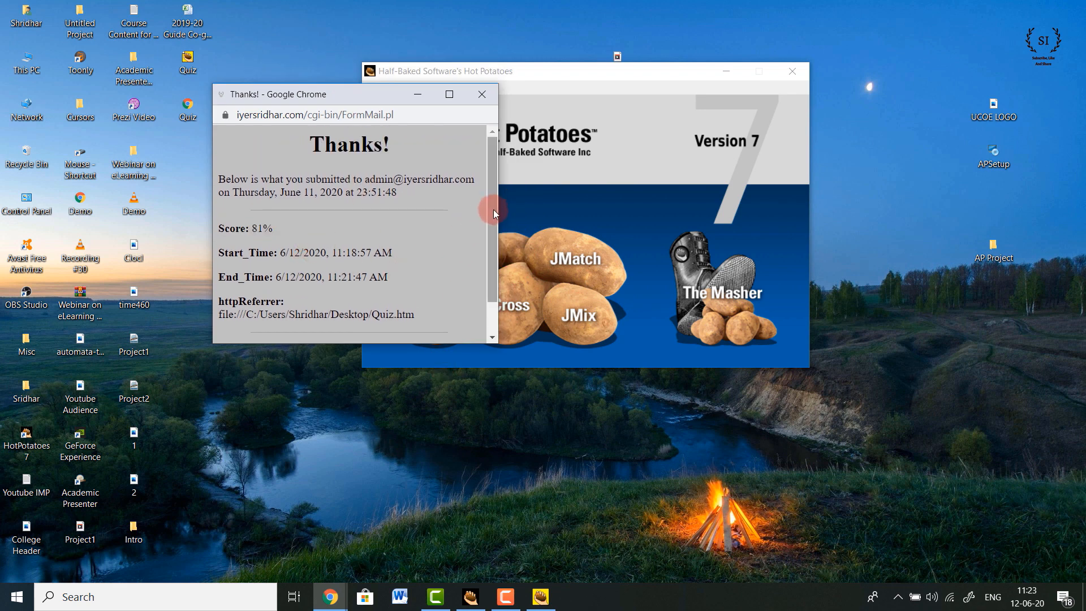
pyautogui.moveTo(493, 209); pyautogui.dragTo(416, 277)
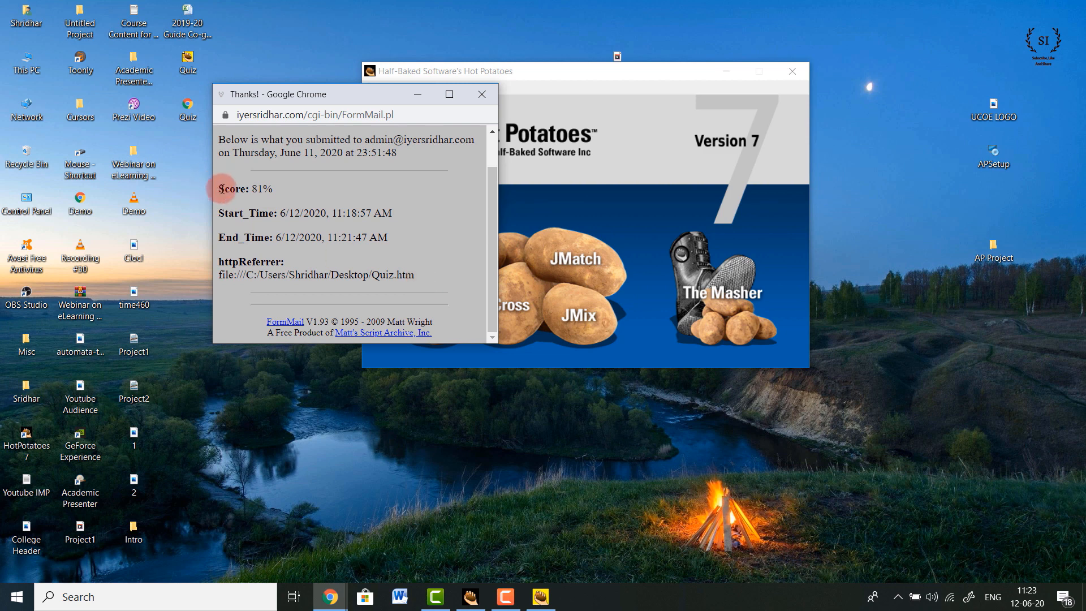
pyautogui.moveTo(220, 188); pyautogui.dragTo(287, 198)
pyautogui.click(417, 94)
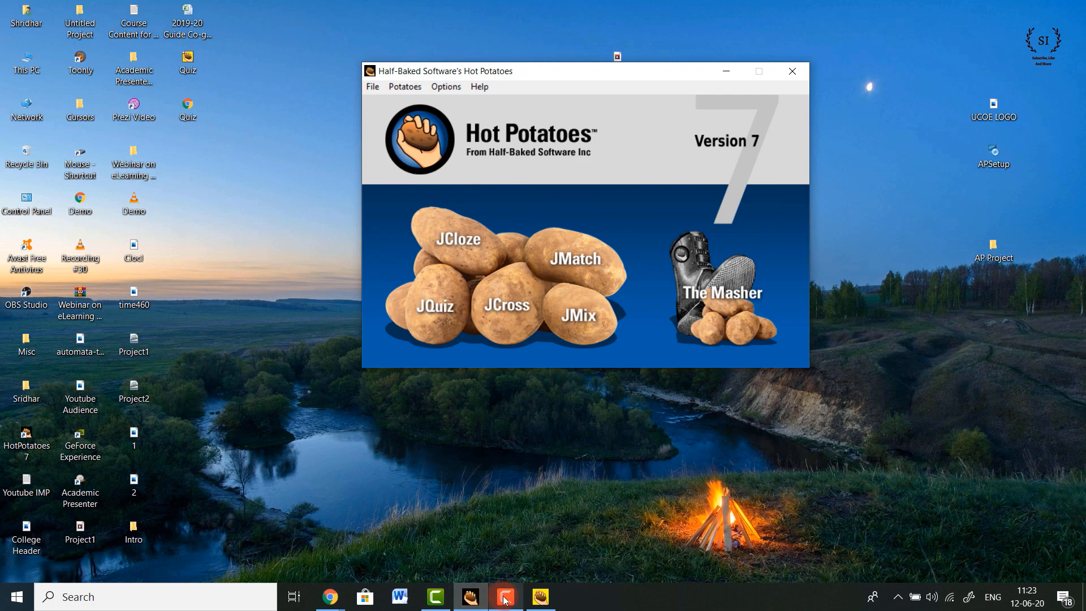
# Return to the JQuiz editor and create a zip package of the quiz on the Desktop named "Quiz"
pyautogui.click(541, 596)
pyautogui.click(12, 23)
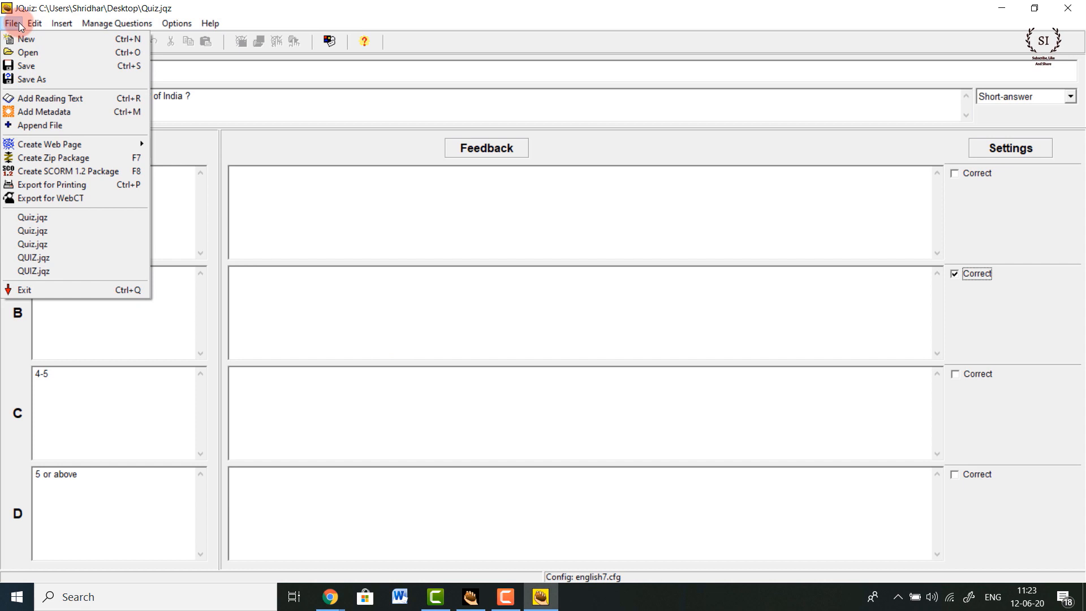
pyautogui.moveTo(34, 24)
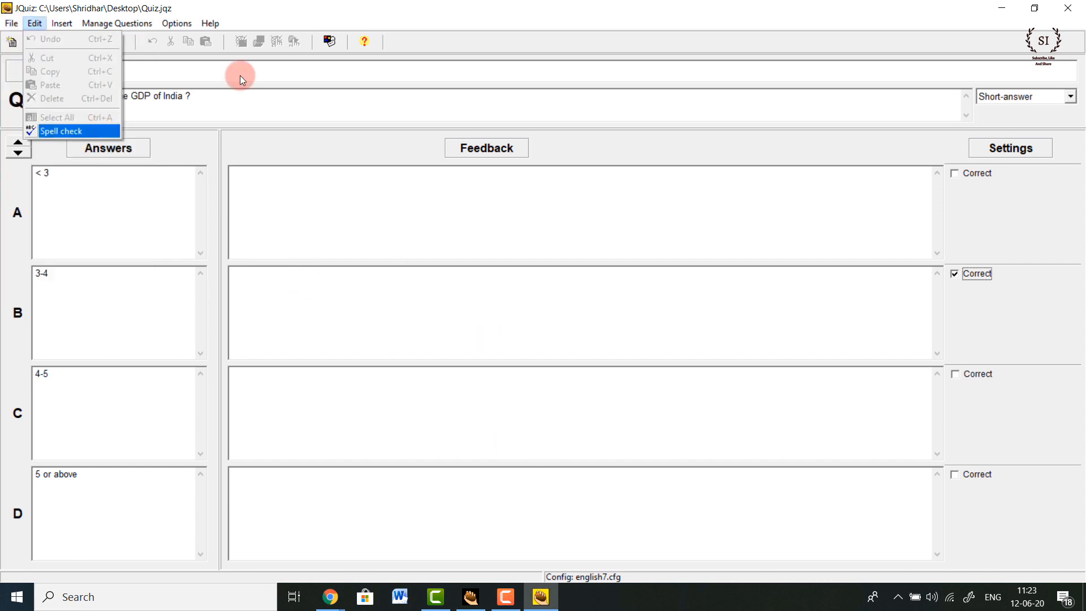
pyautogui.click(300, 335)
pyautogui.click(12, 23)
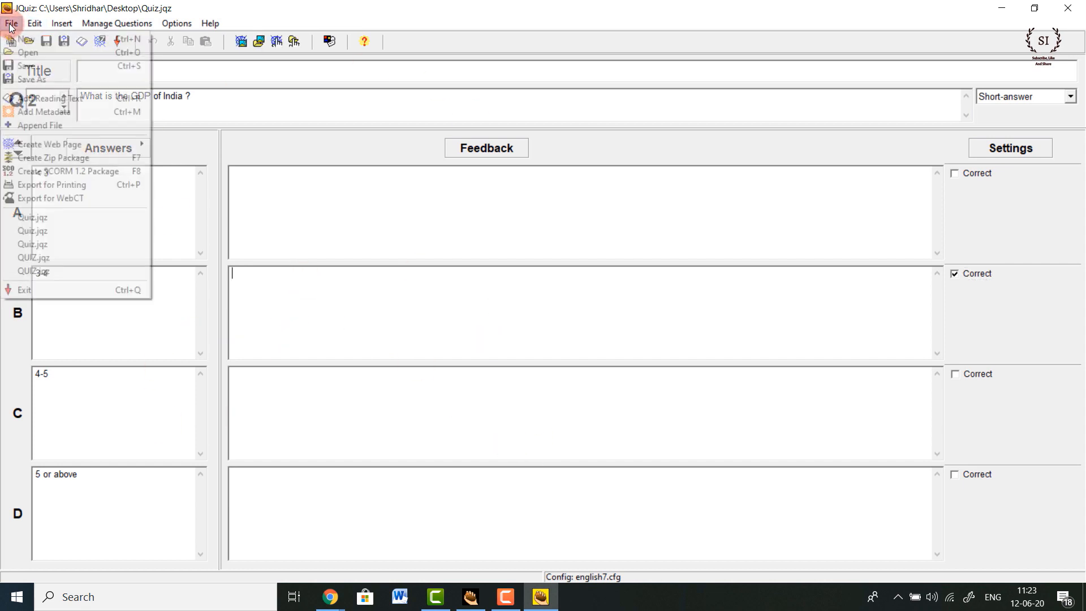
pyautogui.click(67, 157)
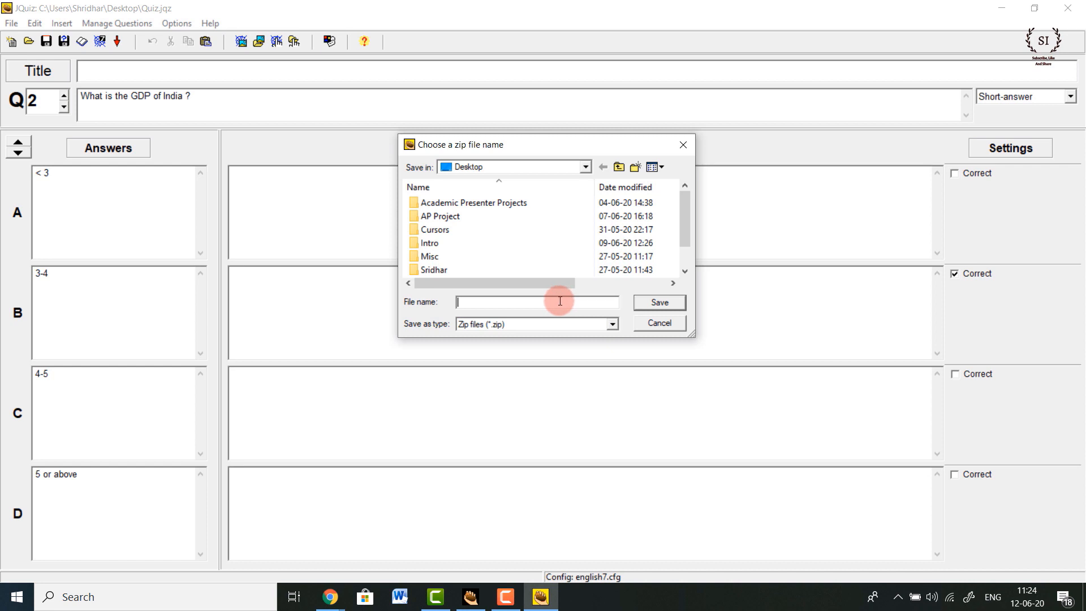
pyautogui.write('Quiz')
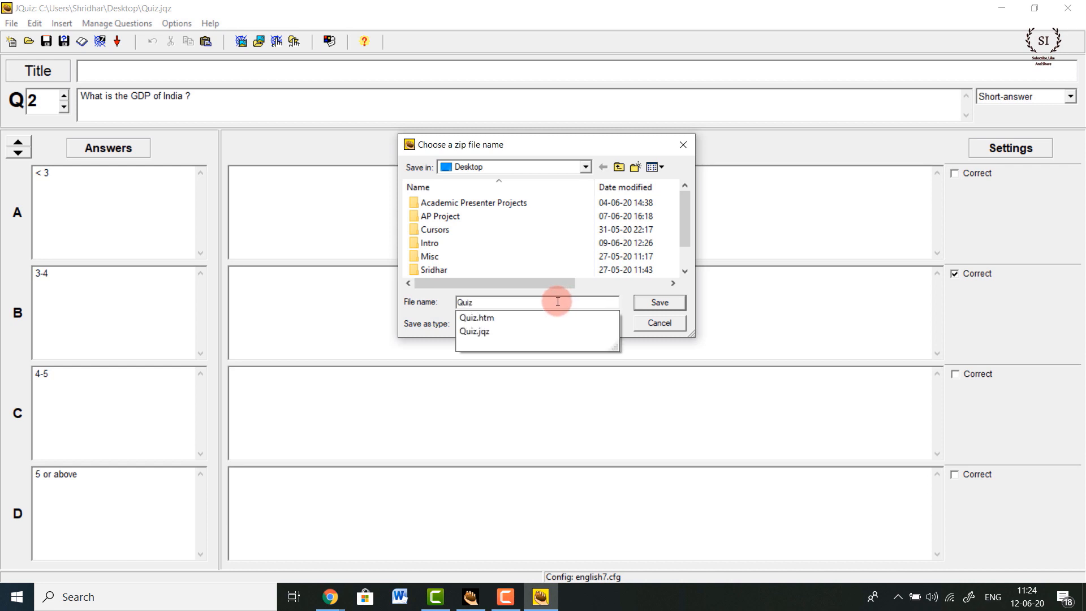
pyautogui.click(670, 305)
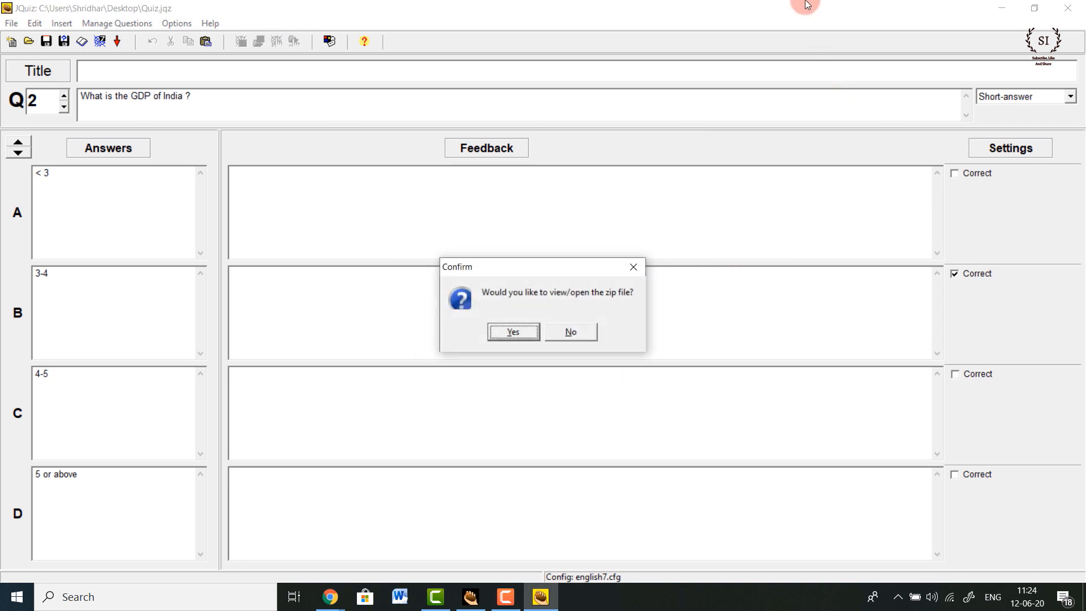
# Open the new zip package to view its contents, dismiss the licence reminder, and close the archive
pyautogui.click(513, 331)
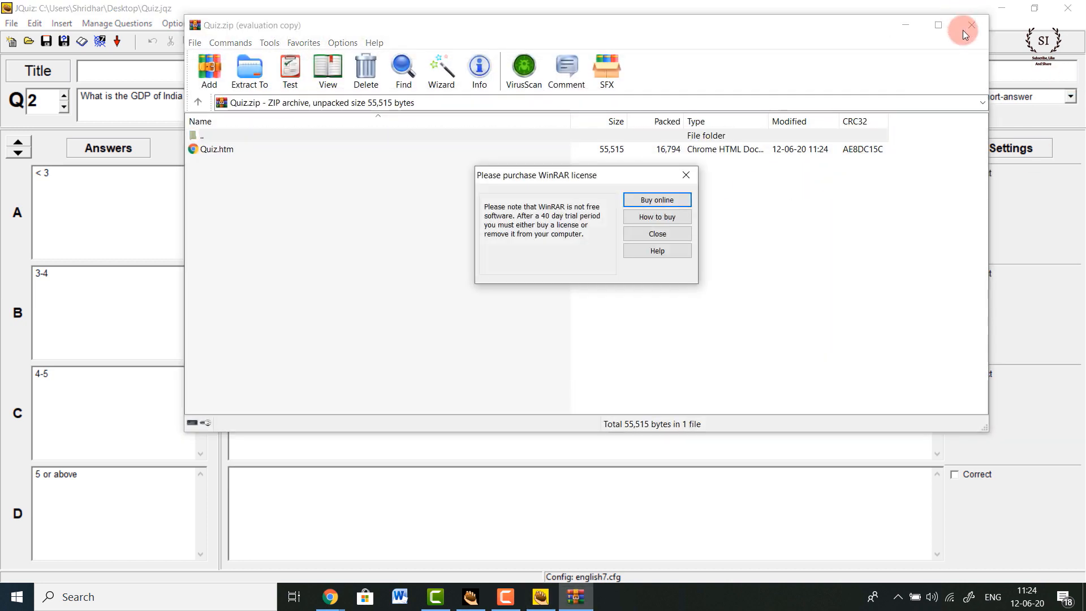
pyautogui.click(656, 236)
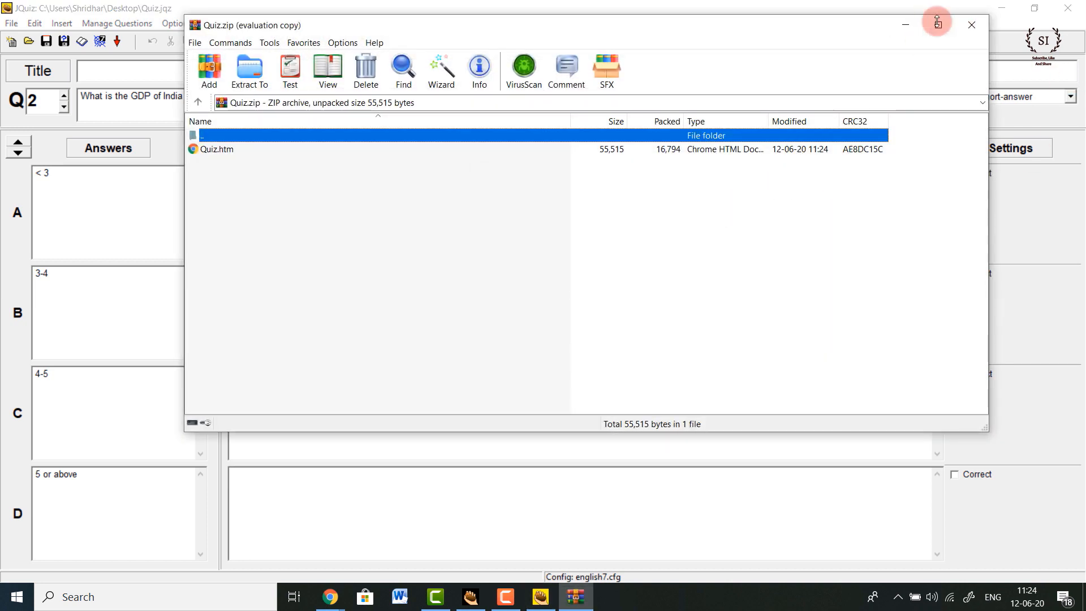
pyautogui.click(971, 25)
# Minimize the quiz editor and launch JCross from the Hot Potatoes launcher to create a crossword puzzle
pyautogui.click(996, 5)
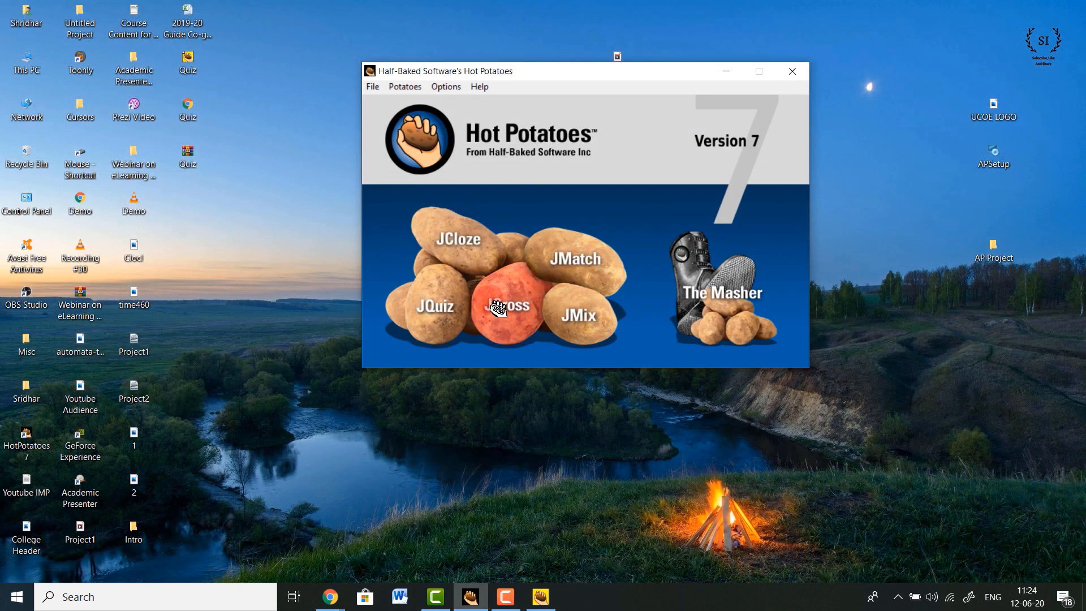
pyautogui.click(506, 331)
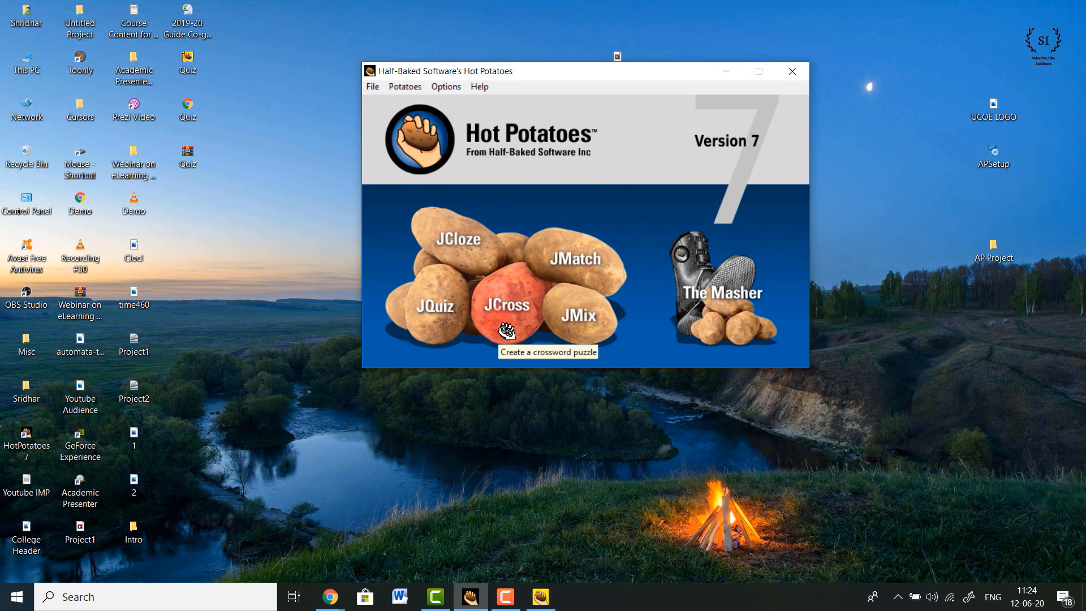